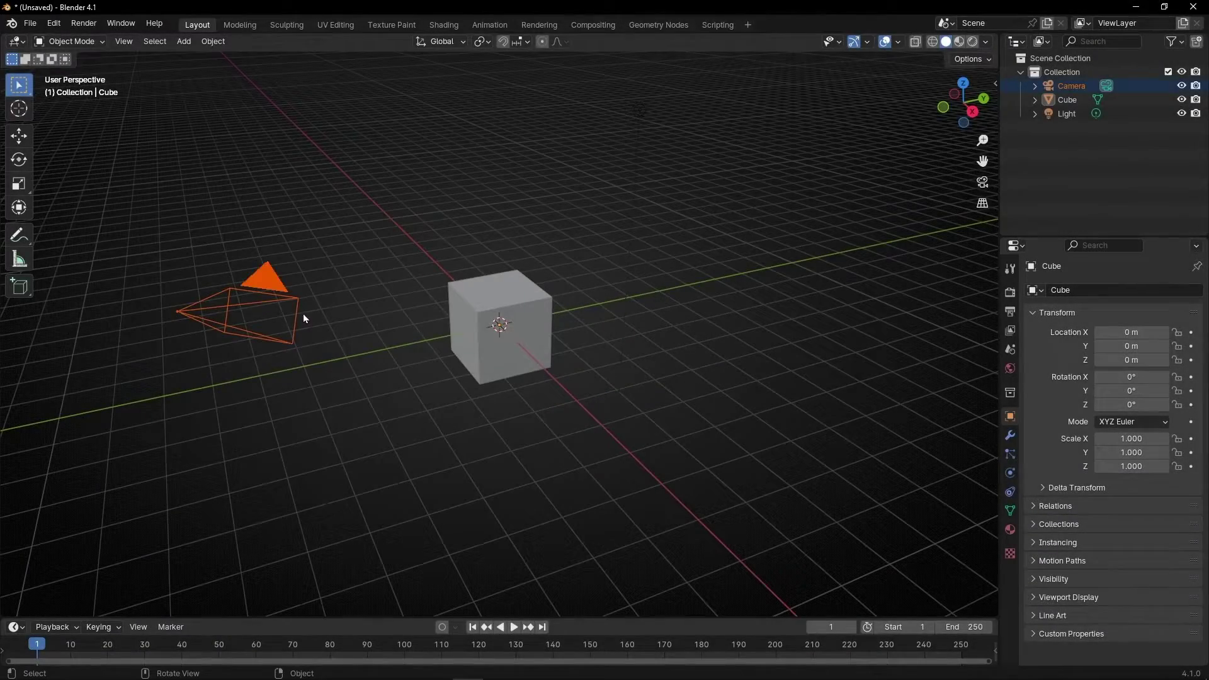
Step: Delete the camera, move to Geometry Nodes, close the spreadsheet, and create a new node tree for the cube
key(Delete)
click(659, 25)
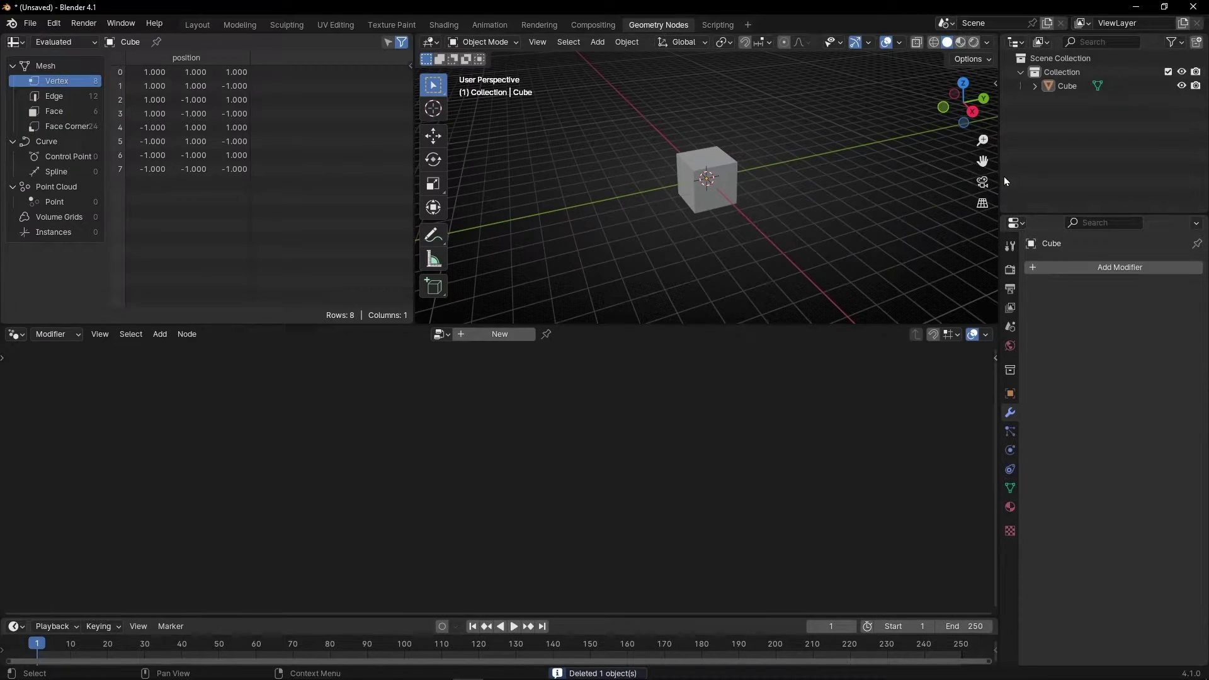
drag(1003, 177, 1188, 176)
right_click(327, 41)
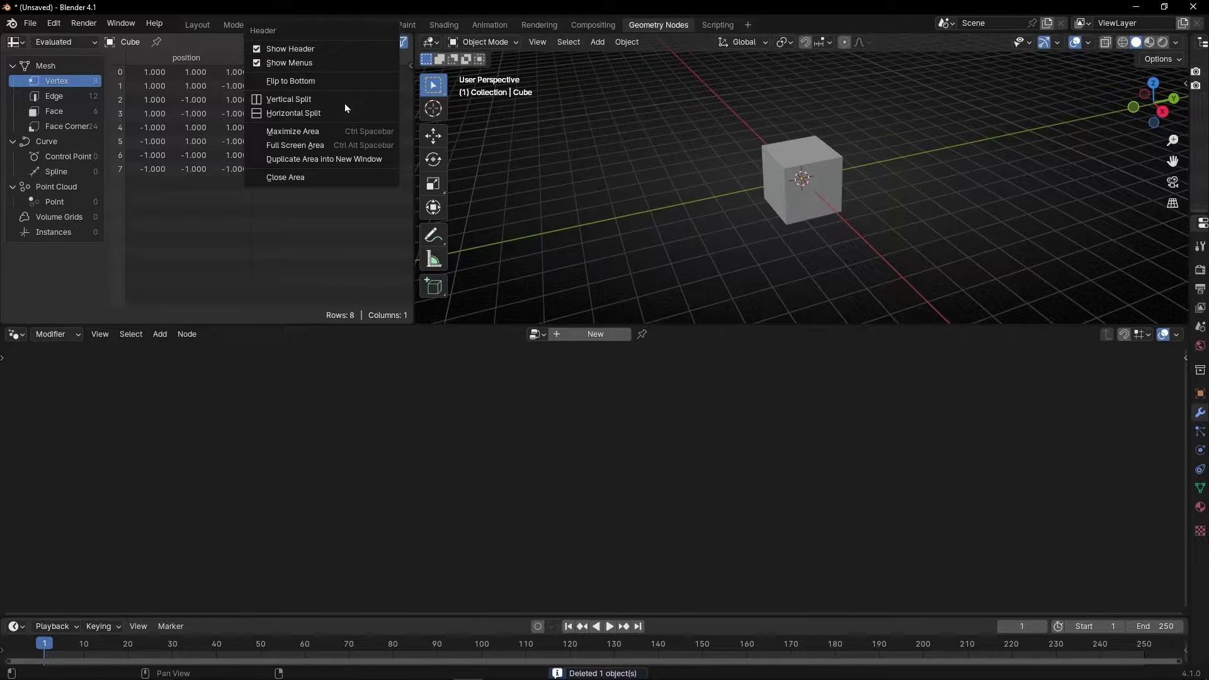
click(310, 179)
click(588, 339)
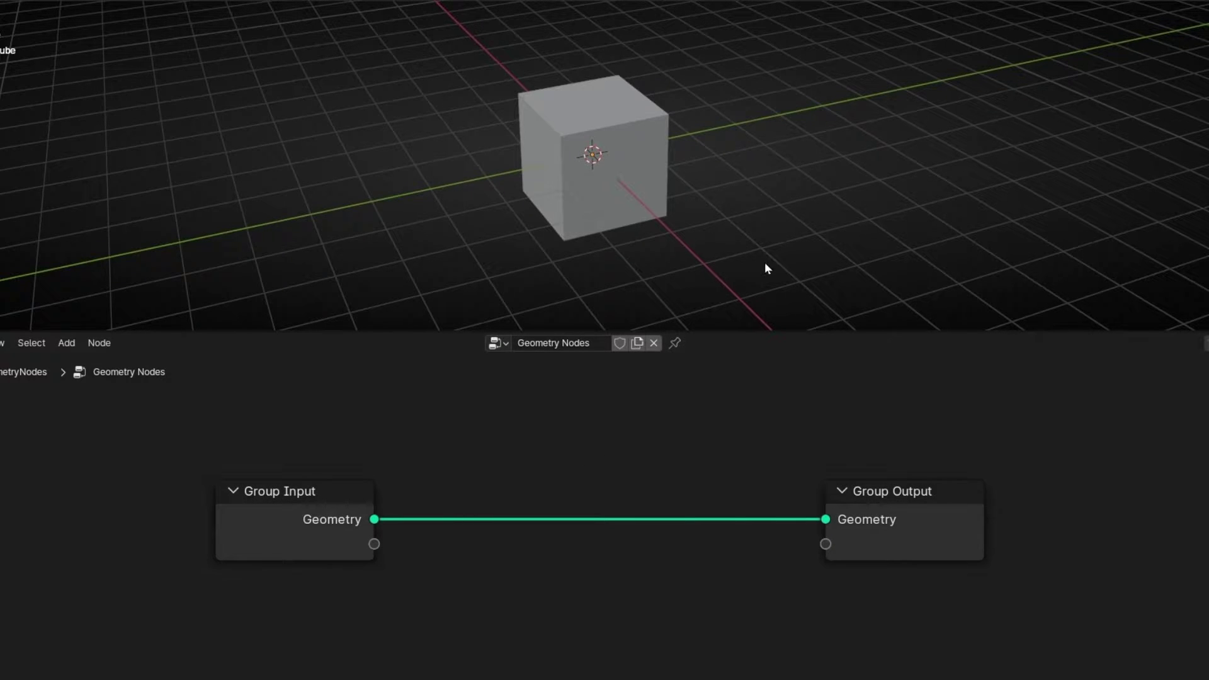
Step: Spread Group Input and Group Output apart and drop a Set Position node onto their link
drag(952, 509, 1077, 516)
drag(372, 535, 240, 557)
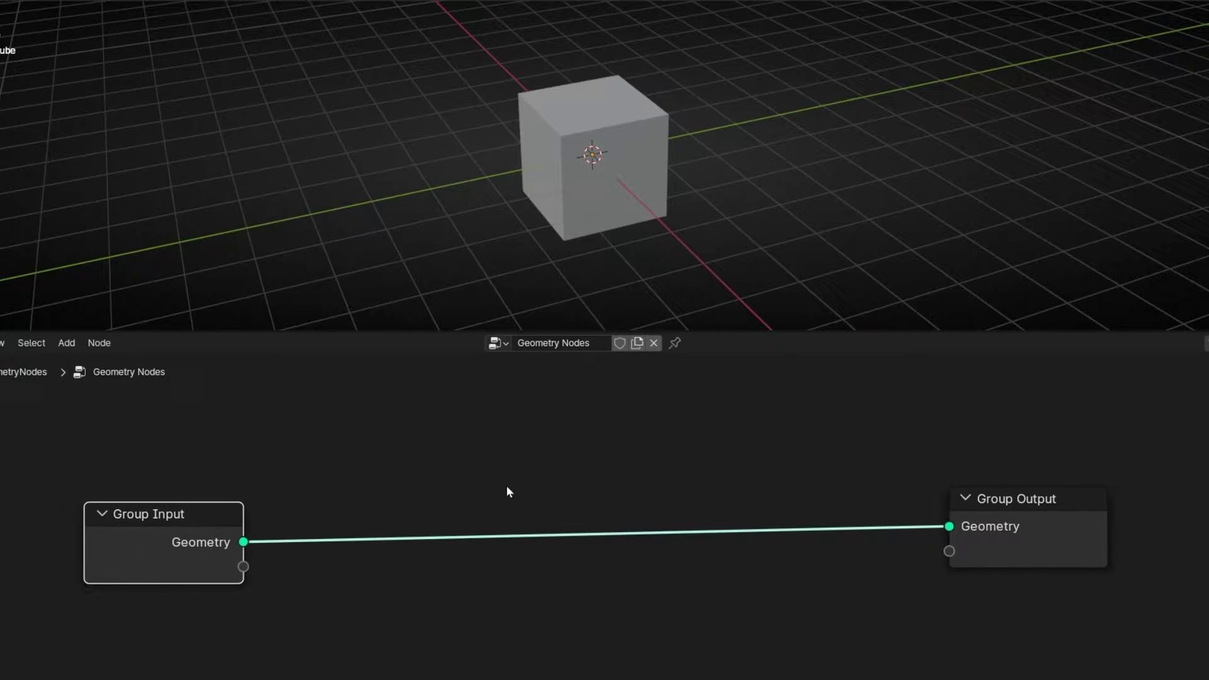
key(shift+a)
text(set pos)
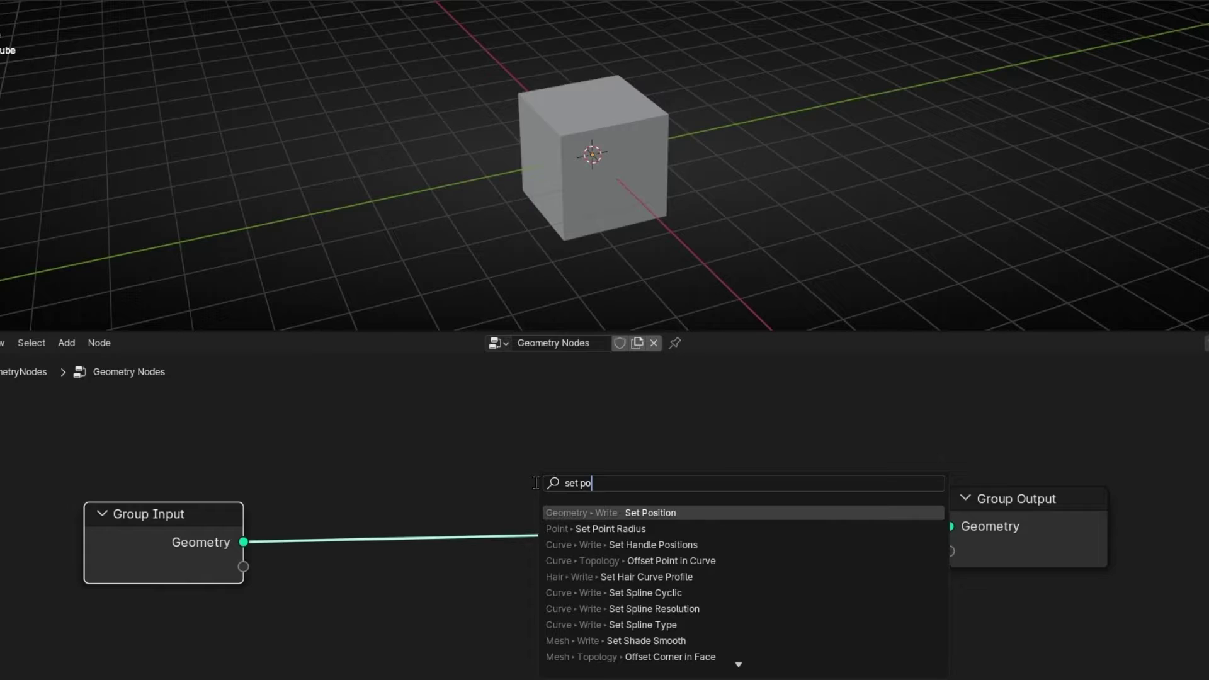
key(Return)
click(647, 435)
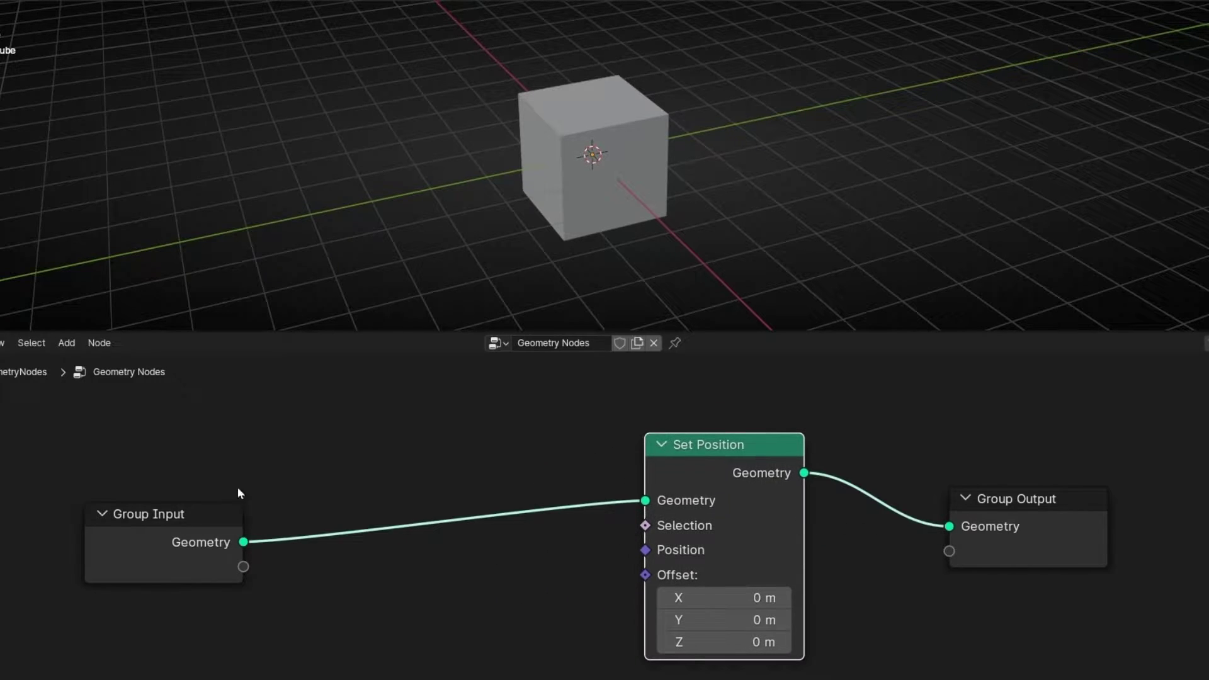
drag(236, 504, 237, 475)
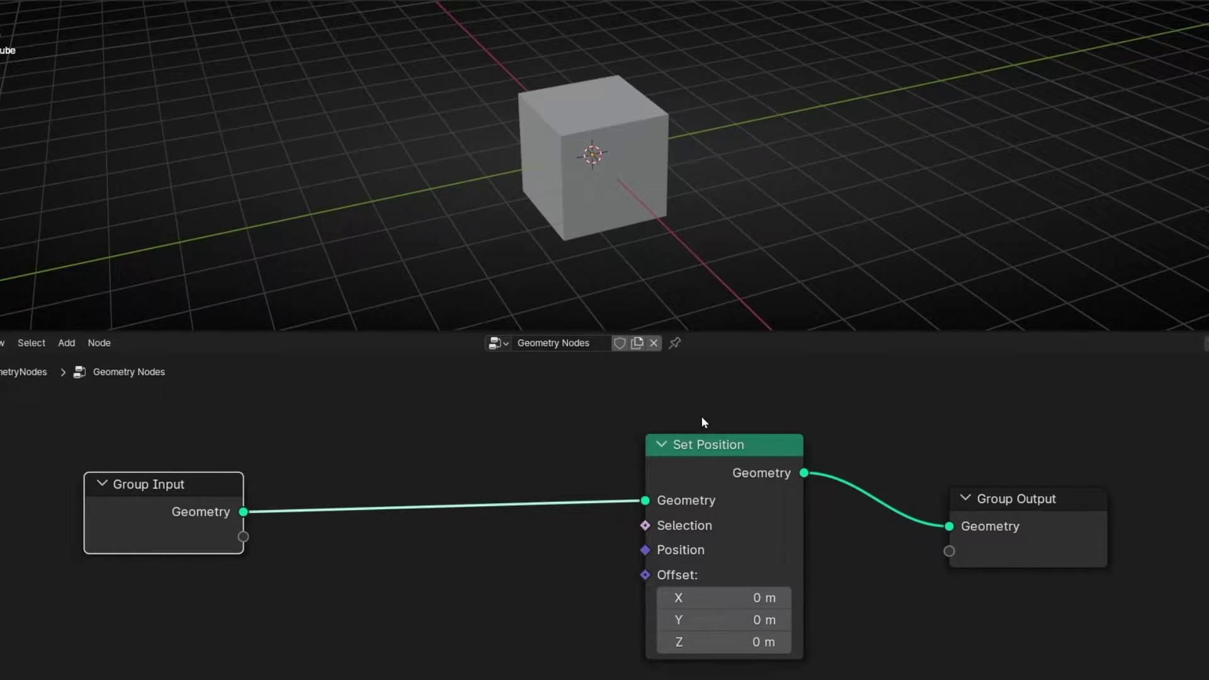
Step: Recenter the graph and test Set Position's Offset X, leaving it back at 0
scroll(595, 533, down, 1)
middle_drag(521, 597, 608, 545)
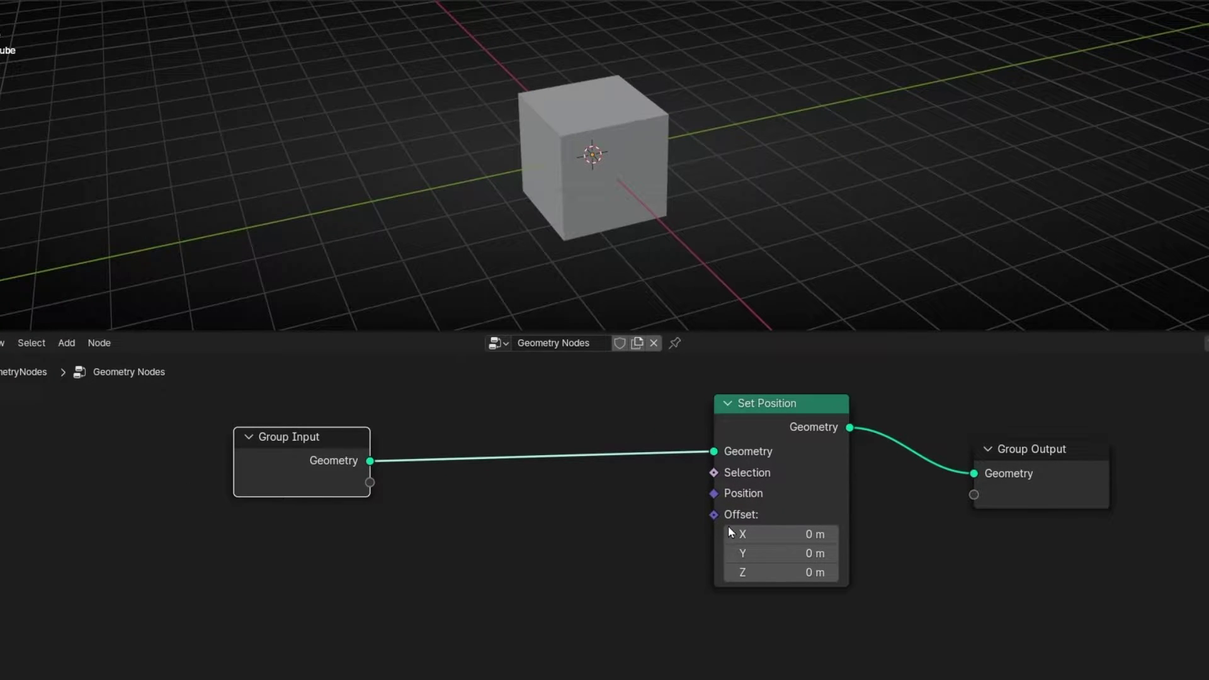
drag(728, 533, 532, 543)
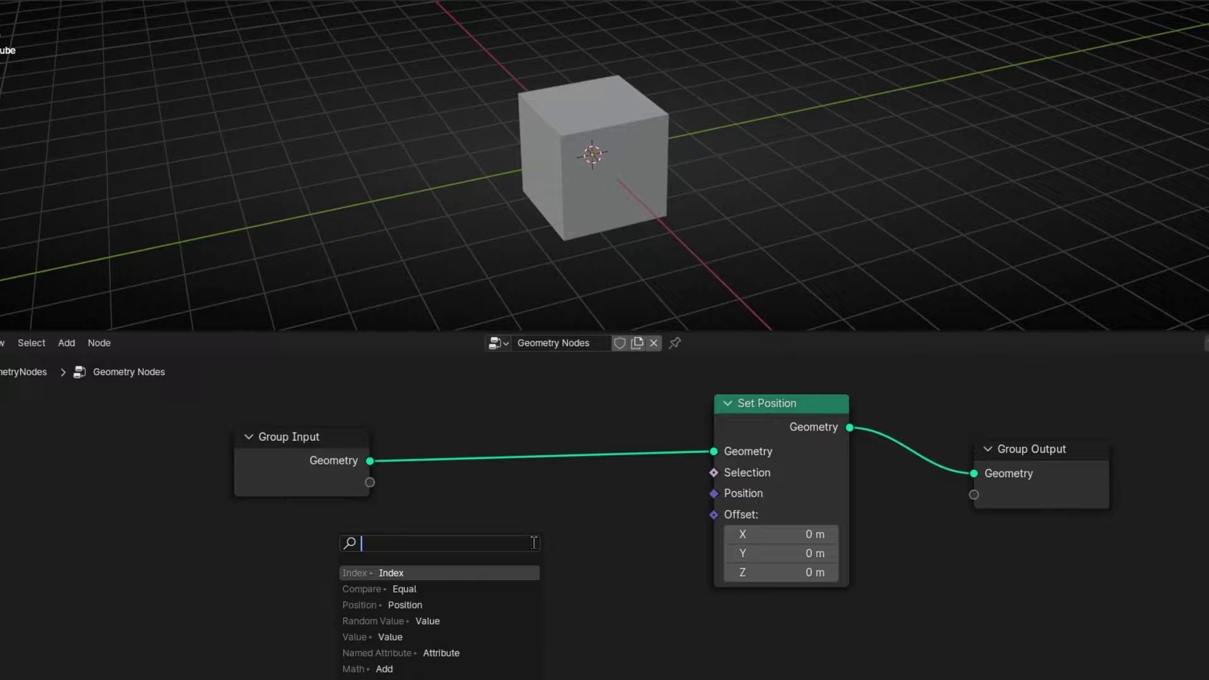
Step: Connect a Normal node to Set Position's Offset input
text(norm)
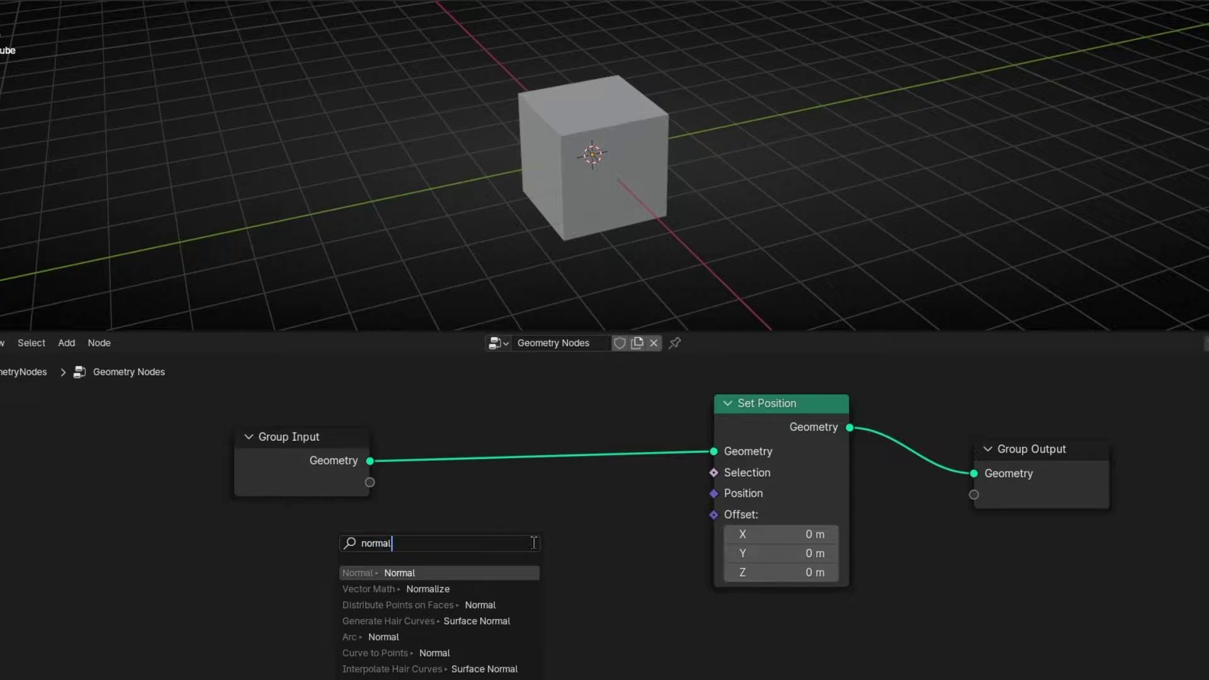
text(al)
key(Return)
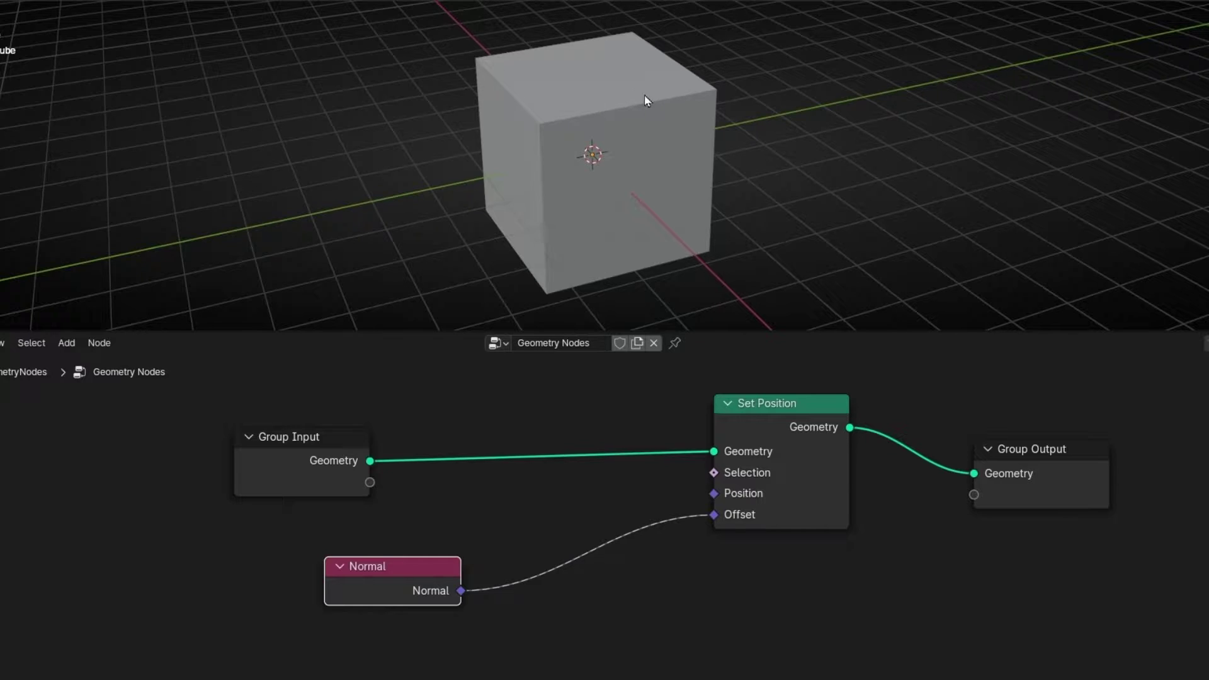
drag(445, 564, 431, 566)
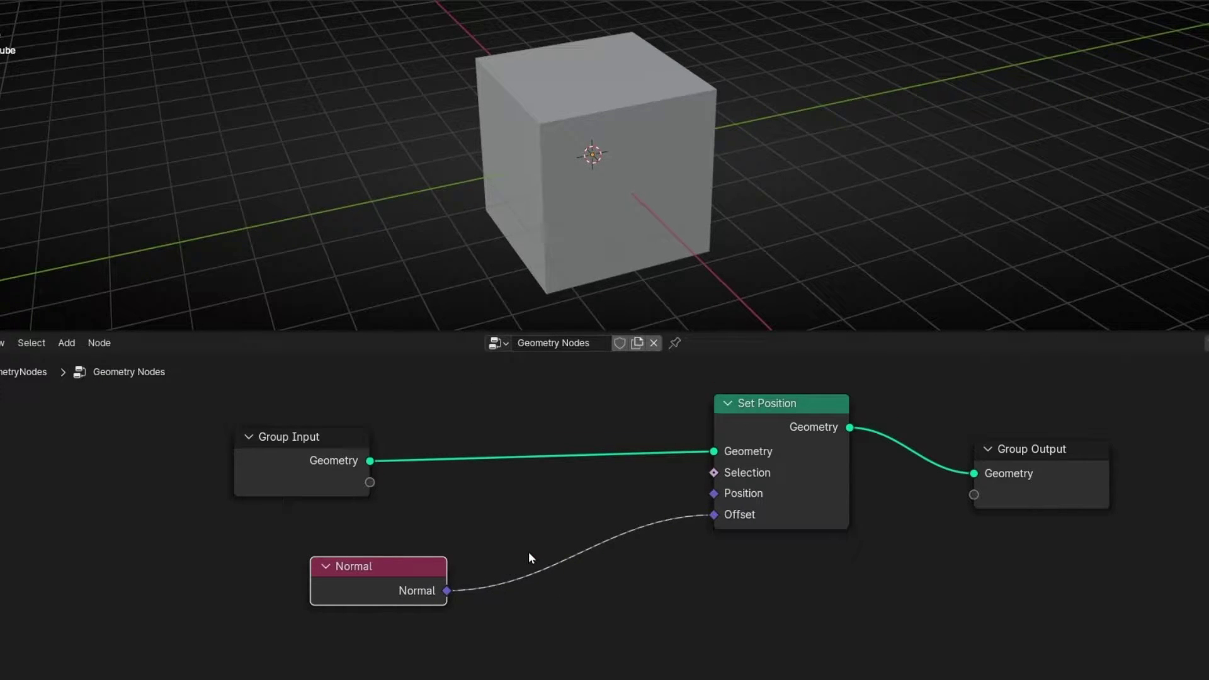
Step: Insert a Vector Math node set to Scale on the Normal link and drag its scale to -0.800
key(shift+a)
mouse_move(529, 557)
text(vector m)
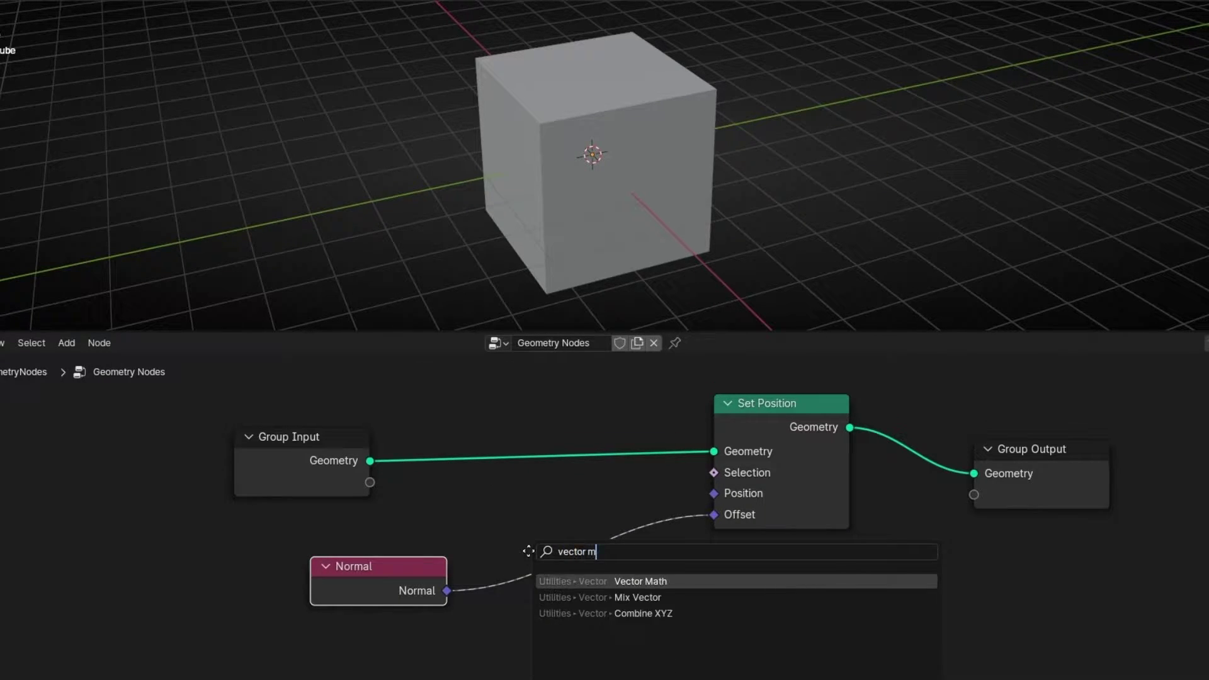
key(Return)
click(529, 558)
click(572, 612)
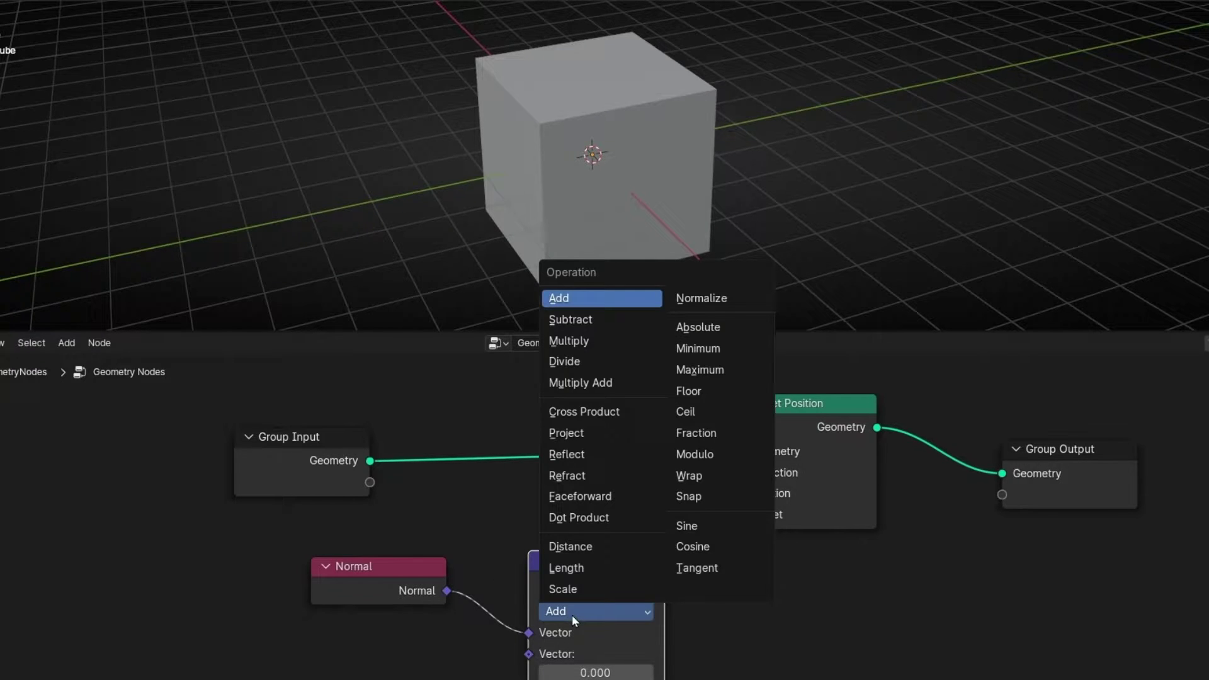
click(567, 588)
drag(600, 573, 600, 530)
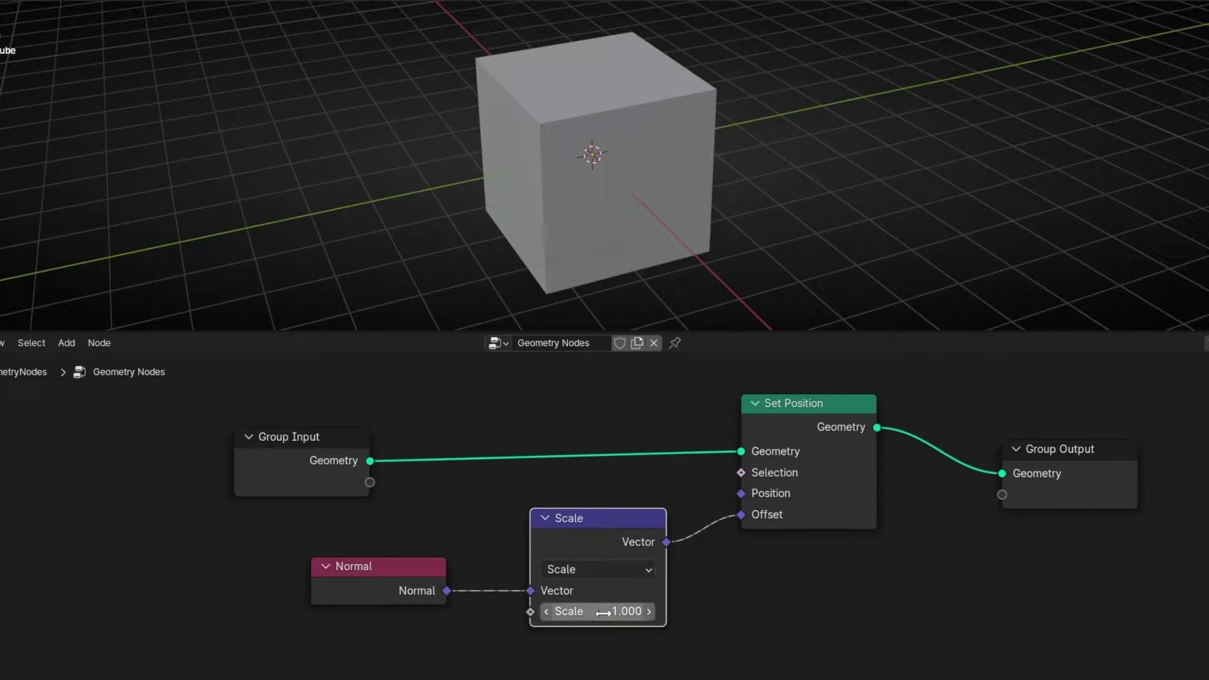
mouse_move(598, 611)
mouse_down()
mouse_move(706, 611)
mouse_move(548, 611)
mouse_move(590, 611)
mouse_up()
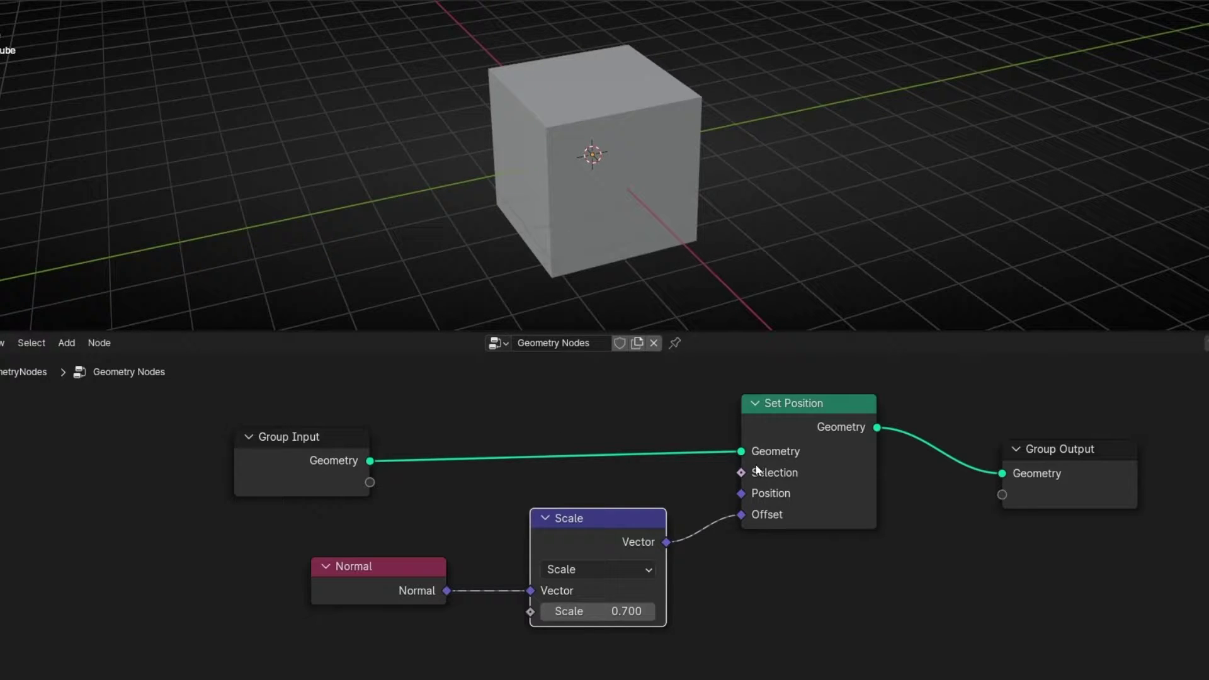
Step: Mute Set Position and move the Normal and Scale nodes lower to clear space
click(814, 451)
key(m)
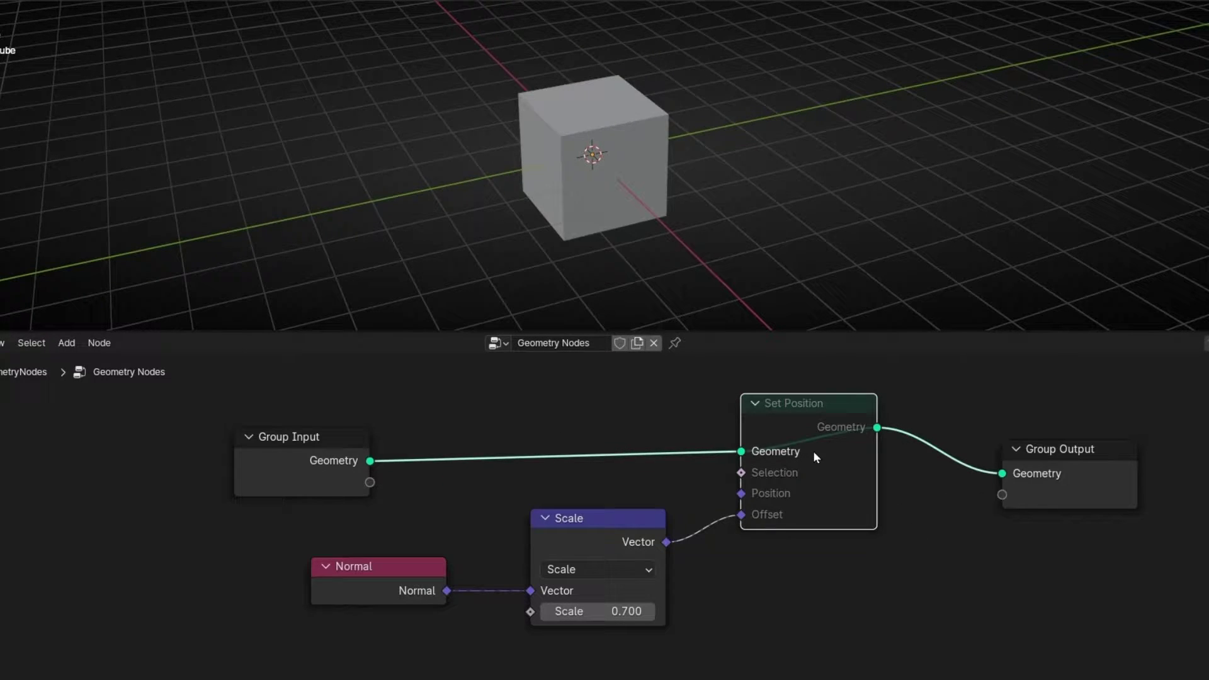
drag(330, 453, 263, 447)
drag(298, 537, 614, 642)
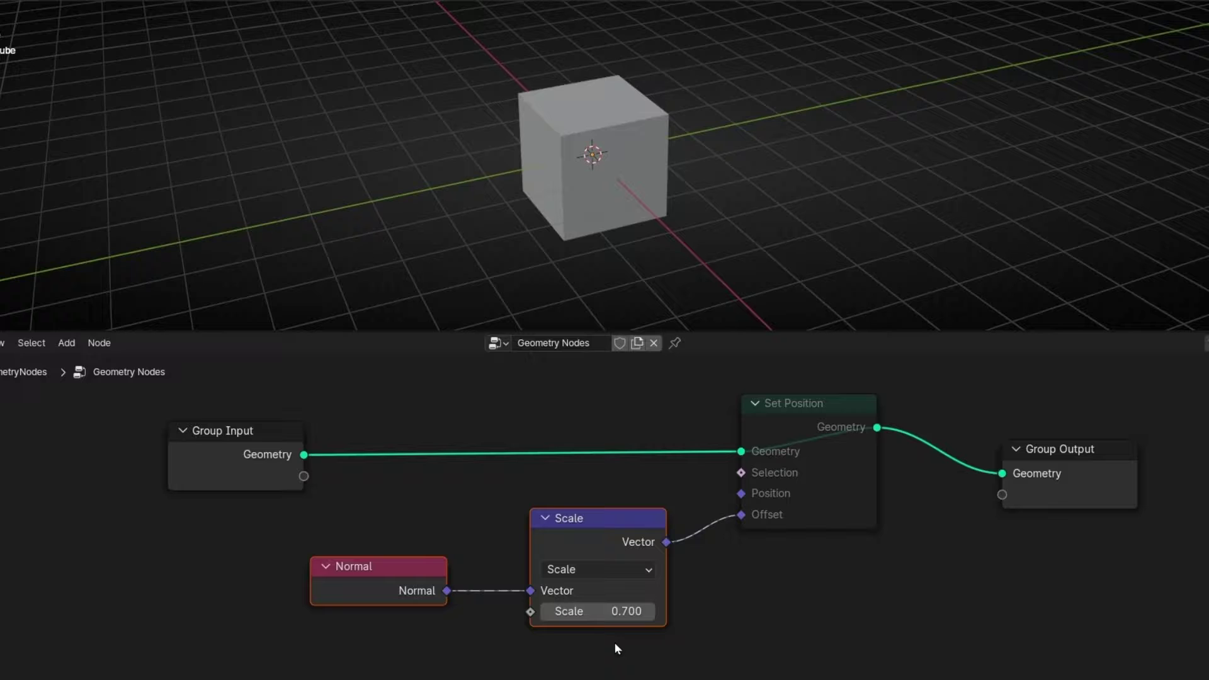
key(g)
click(675, 665)
middle_drag(550, 466, 546, 566)
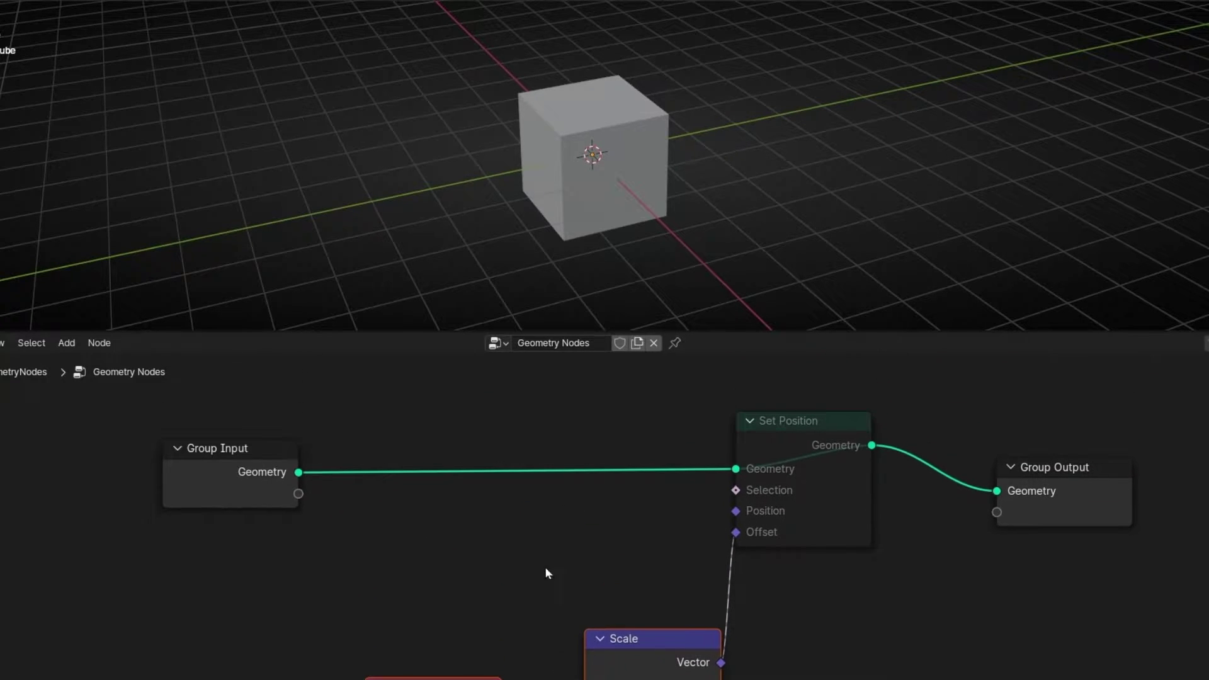
Step: Drop a Split Edges node onto the Group Input–Set Position link
key(shift+a)
text(spli)
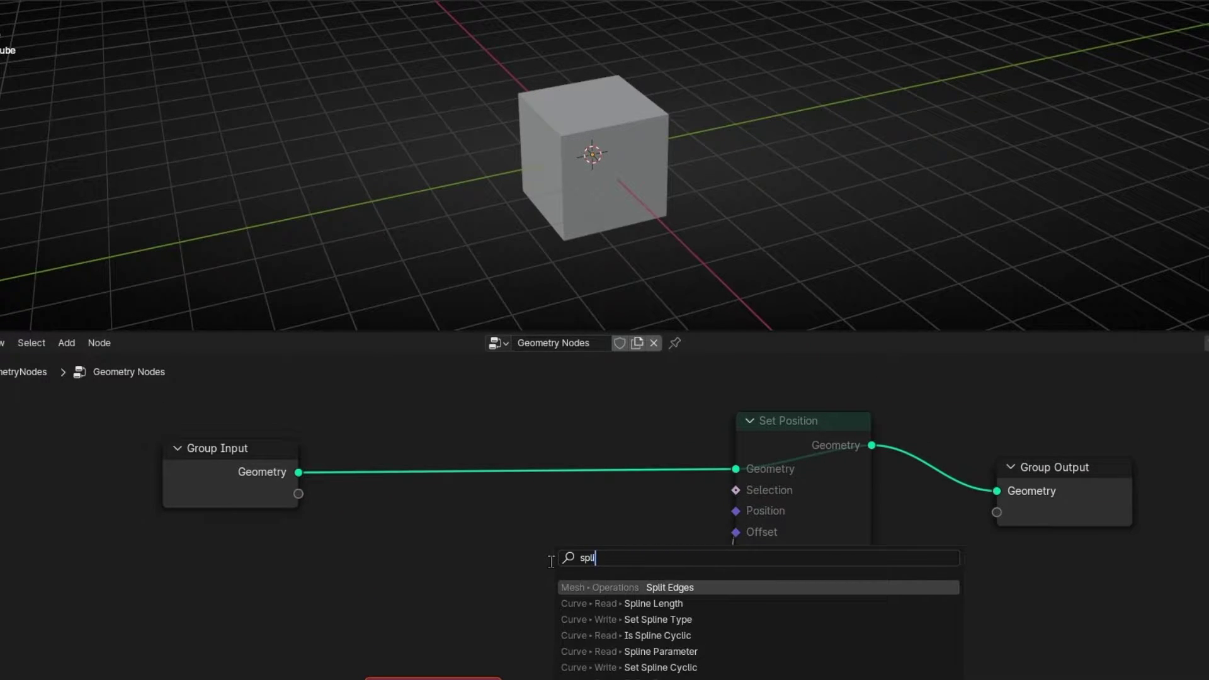
key(Return)
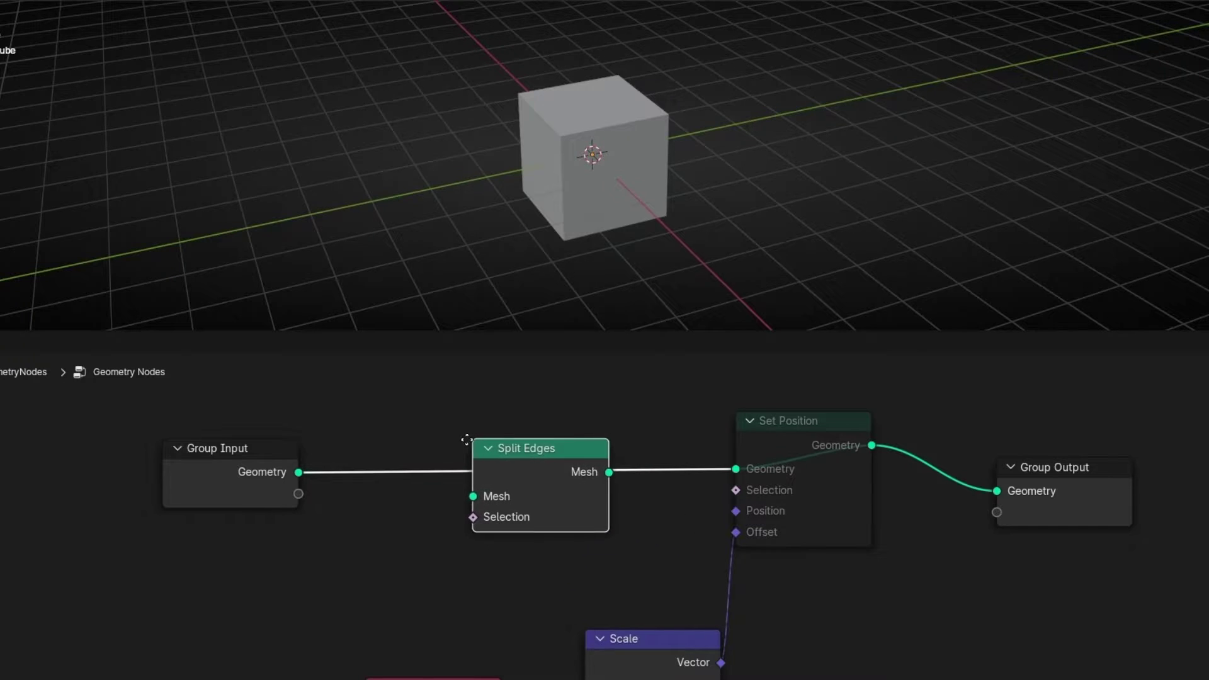
click(453, 439)
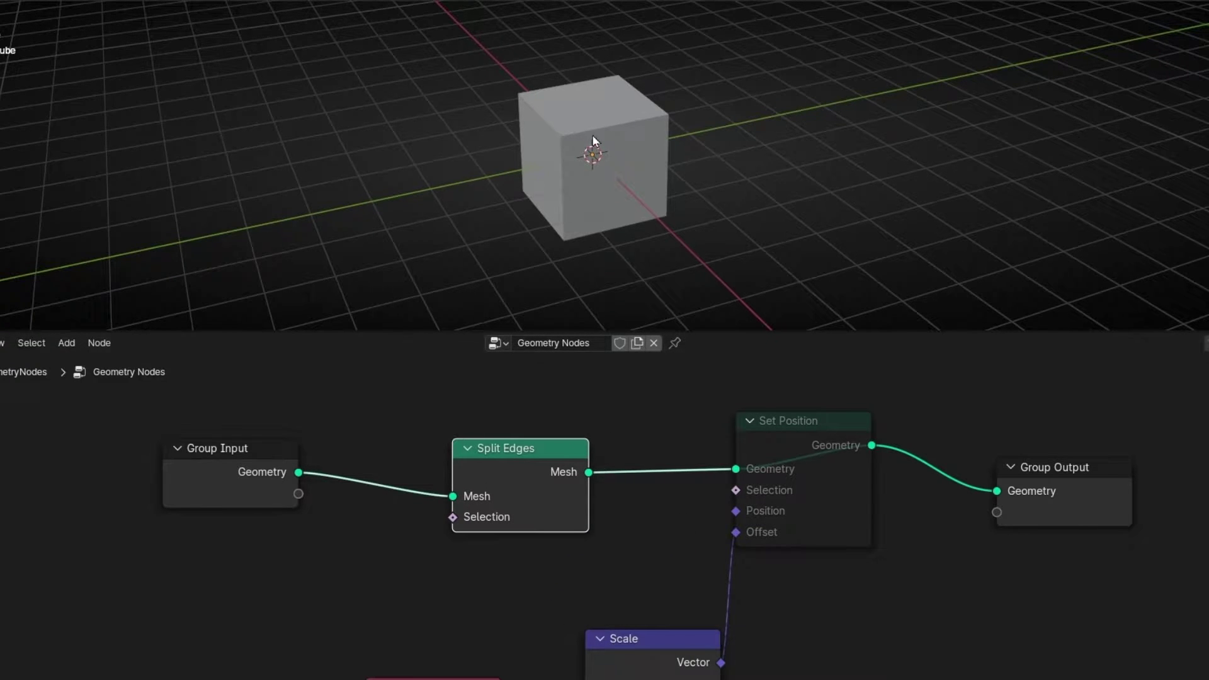
scroll(552, 179, up, 3)
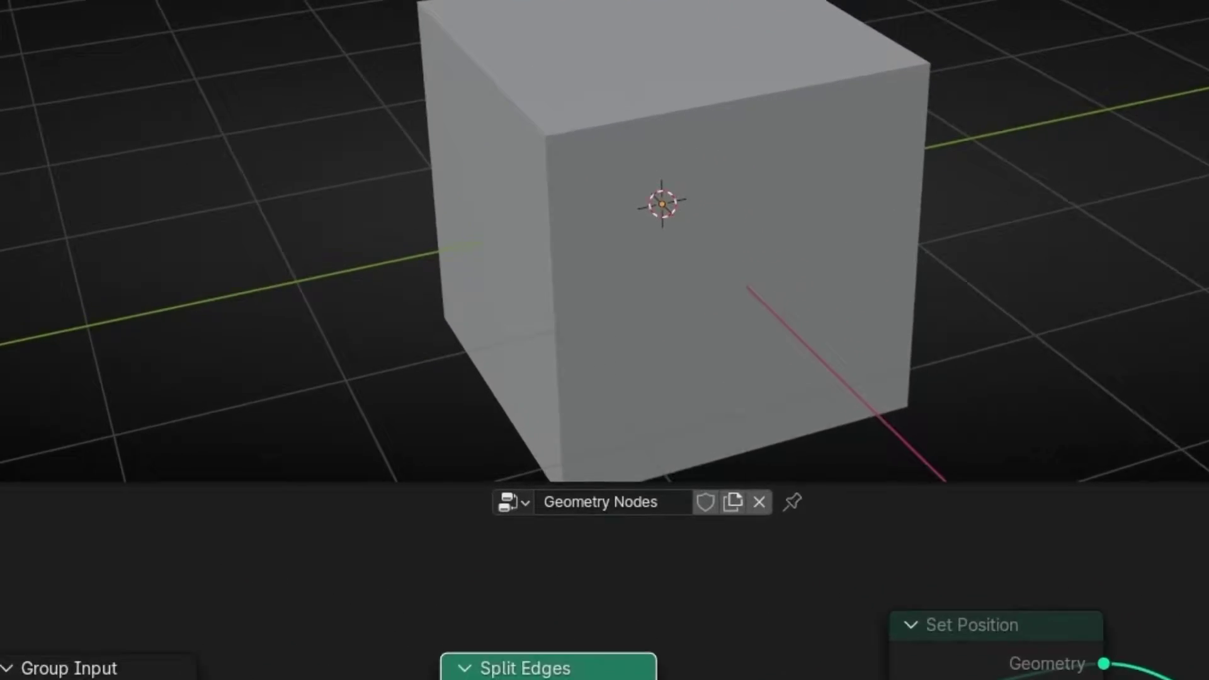
drag(554, 123, 556, 464)
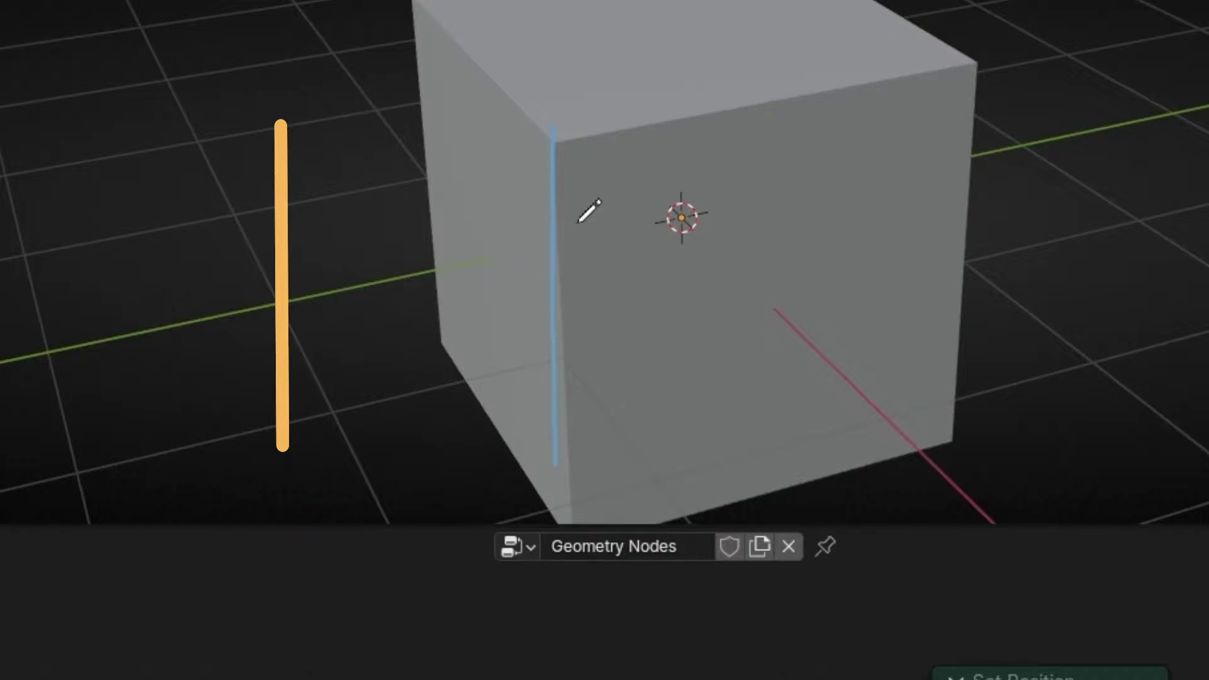
drag(583, 265, 685, 264)
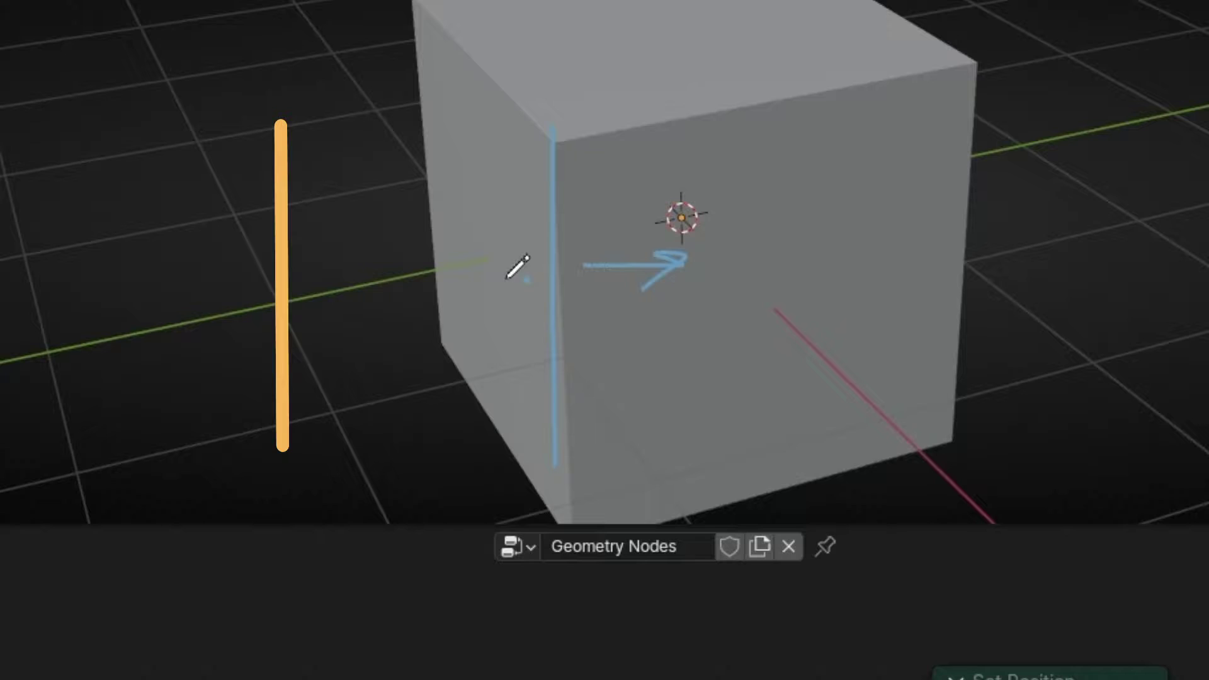
drag(528, 262, 455, 260)
ctrl+drag(632, 234, 570, 434)
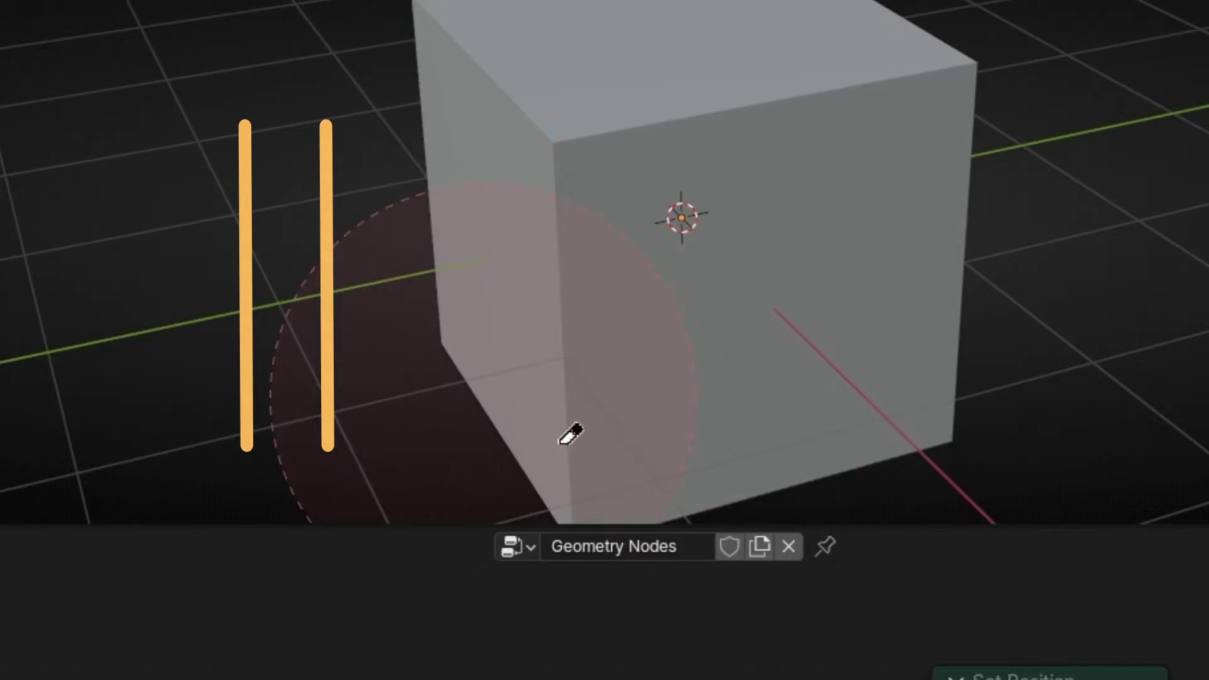
drag(536, 125, 537, 432)
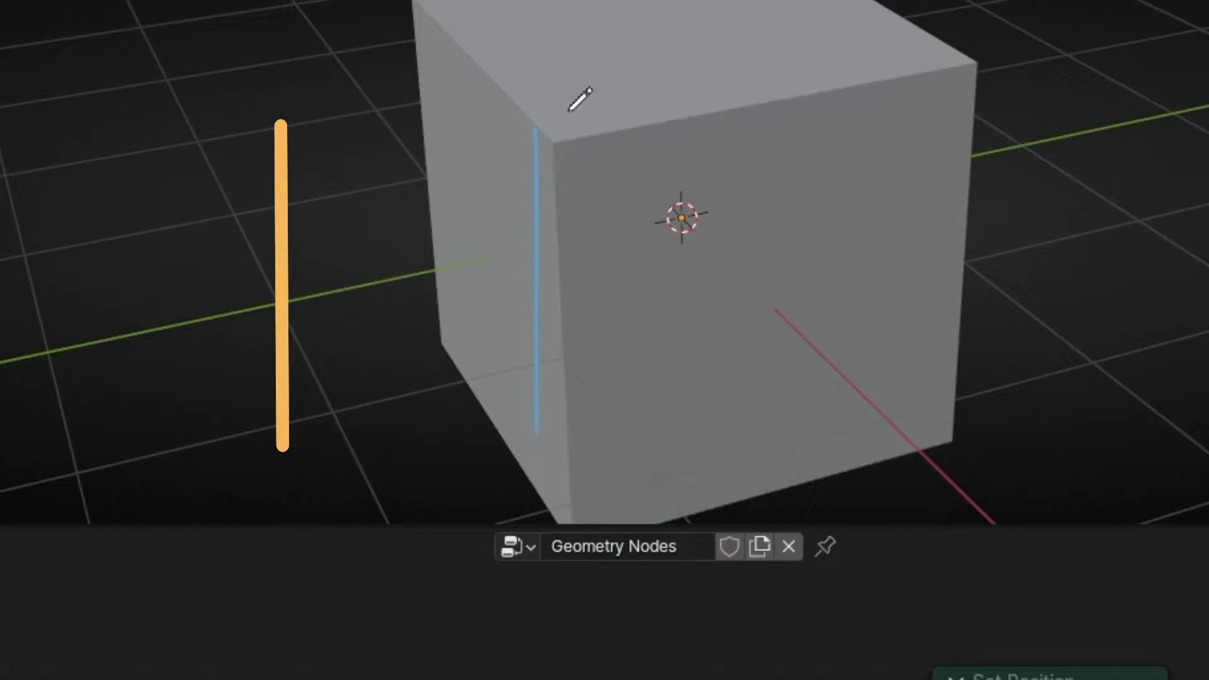
drag(568, 122, 579, 403)
drag(776, 135, 945, 87)
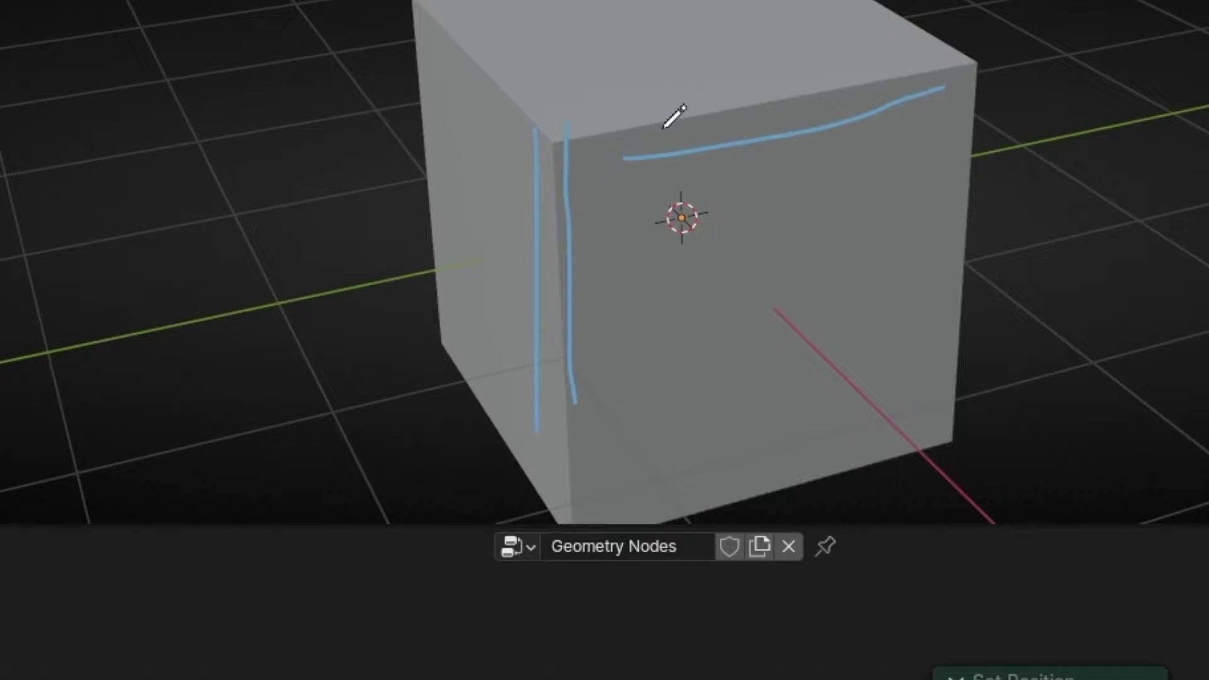
drag(655, 126, 902, 77)
drag(934, 185, 964, 353)
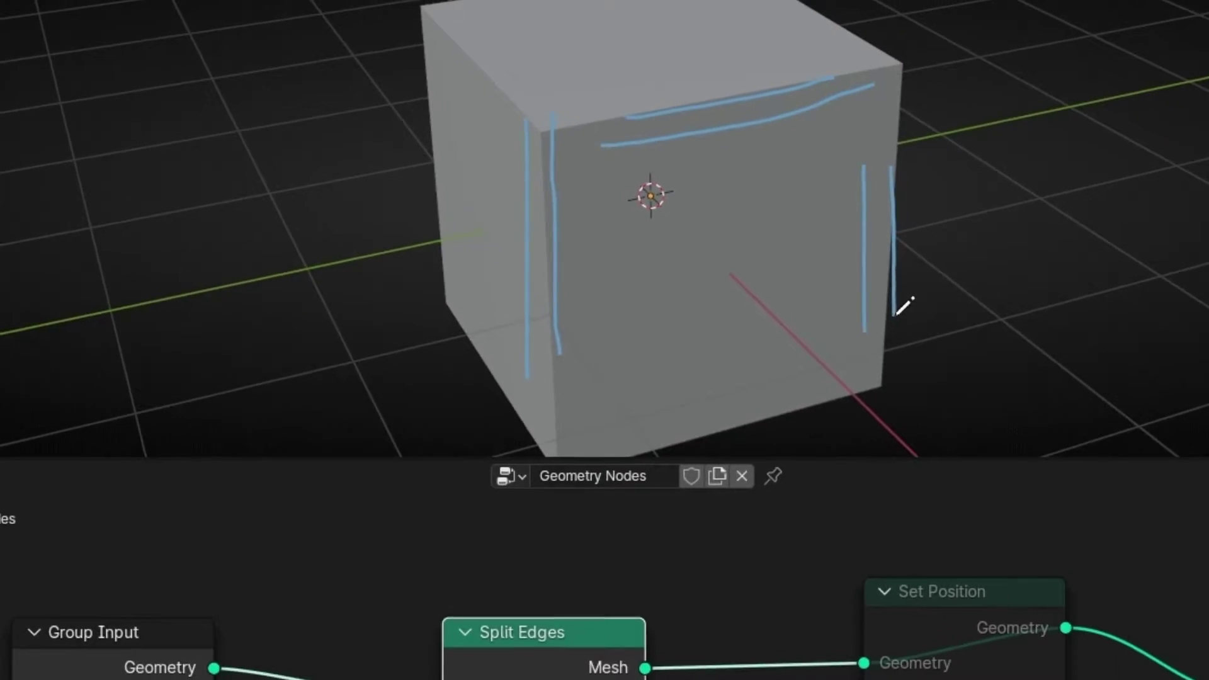
ctrl+drag(923, 151, 644, 322)
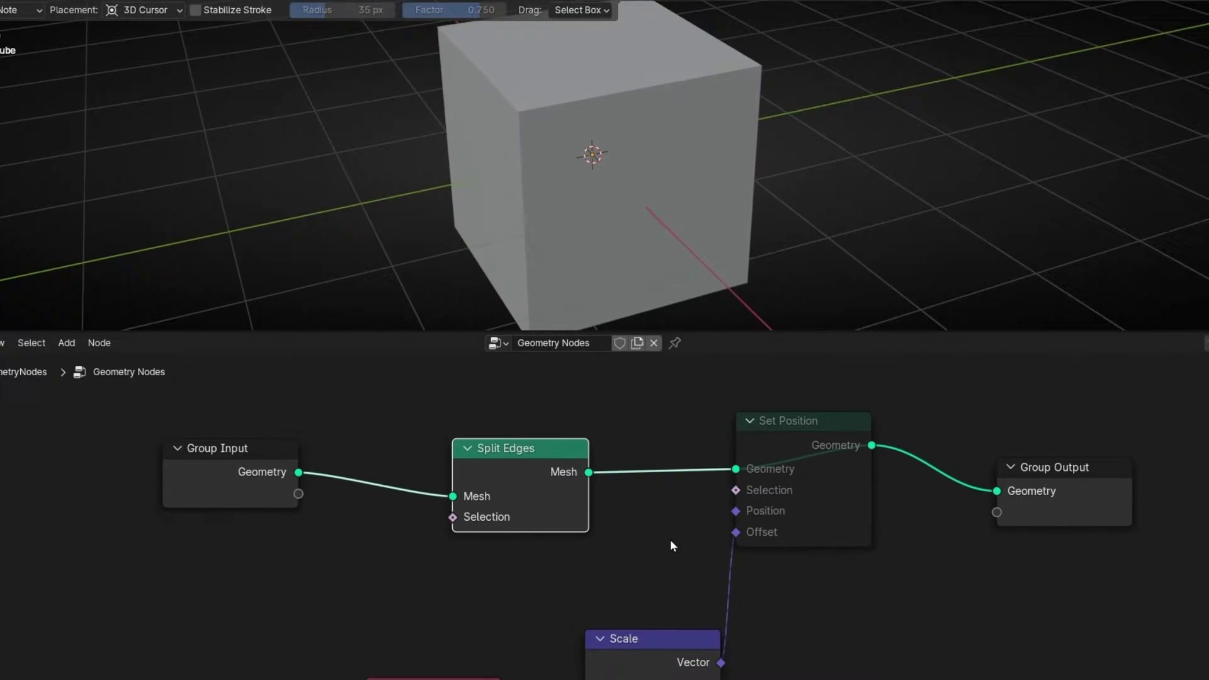
Step: Erase leftover annotations, tidy Split Edges and Set Position, and unmute Set Position
middle_drag(687, 580, 661, 513)
mouse_move(495, 414)
mouse_down()
mouse_move(490, 426)
mouse_move(525, 439)
mouse_move(502, 420)
mouse_up()
middle_drag(621, 451, 524, 473)
drag(659, 404, 676, 425)
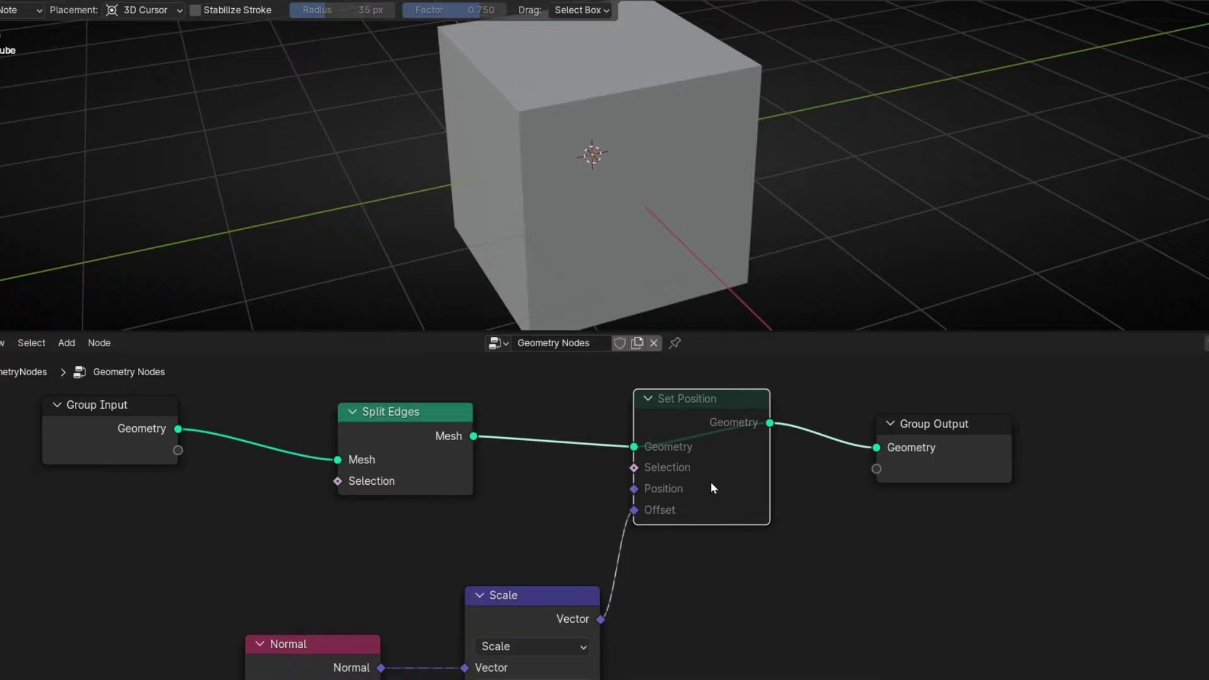
key(m)
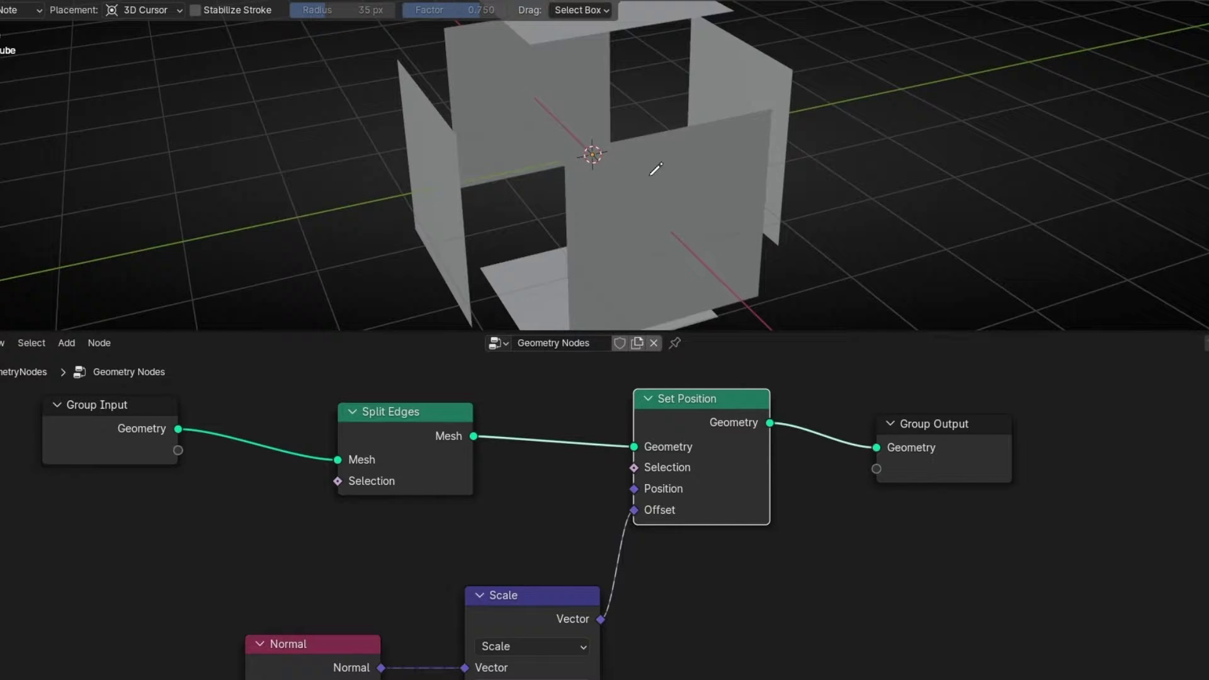
Step: Move the Normal and Scale nodes up near the chain and set Scale to 0
middle_drag(545, 512, 545, 464)
drag(365, 607, 372, 552)
drag(567, 547, 557, 479)
click(527, 571)
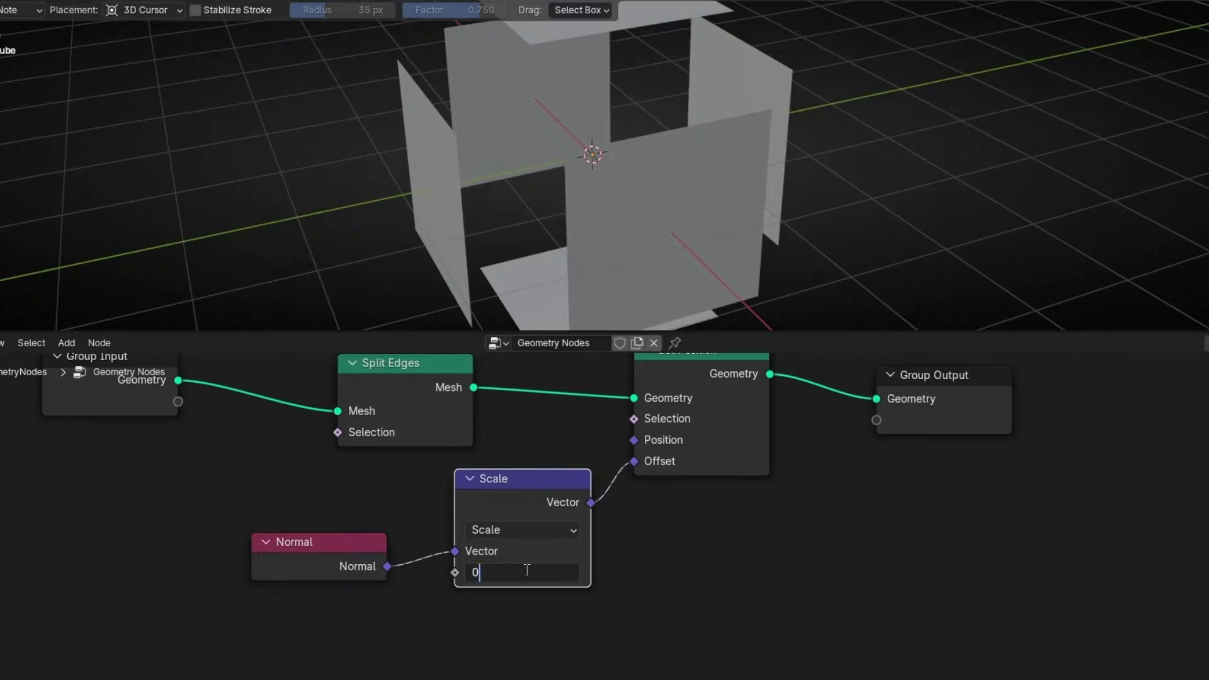
key(Return)
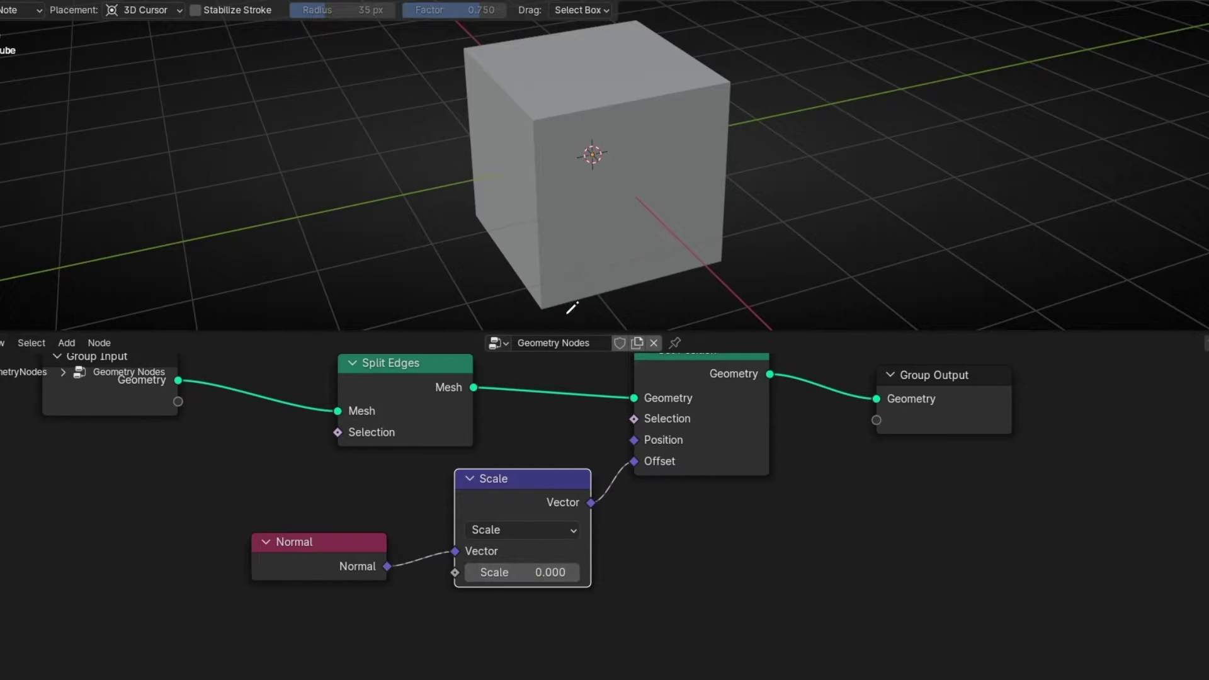
key(Home)
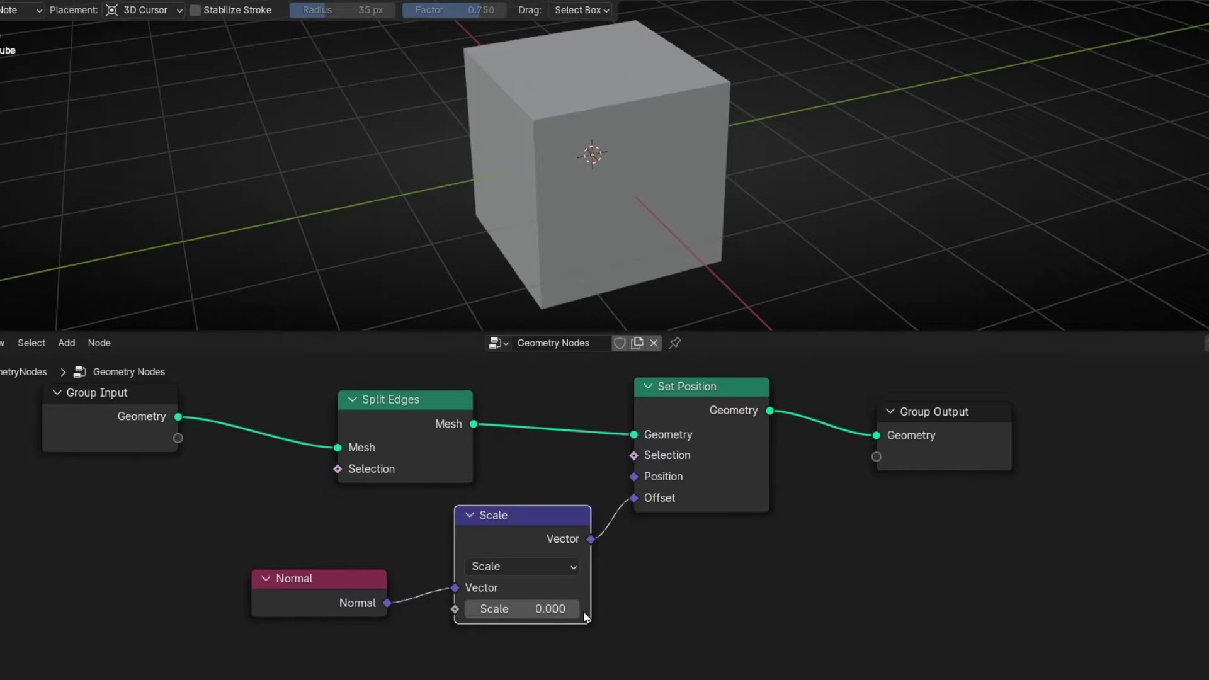
Step: Raise Scale from 0.1 through 0.9 and 1.7, then drag it higher to spread the faces apart
click(578, 614)
click(578, 615)
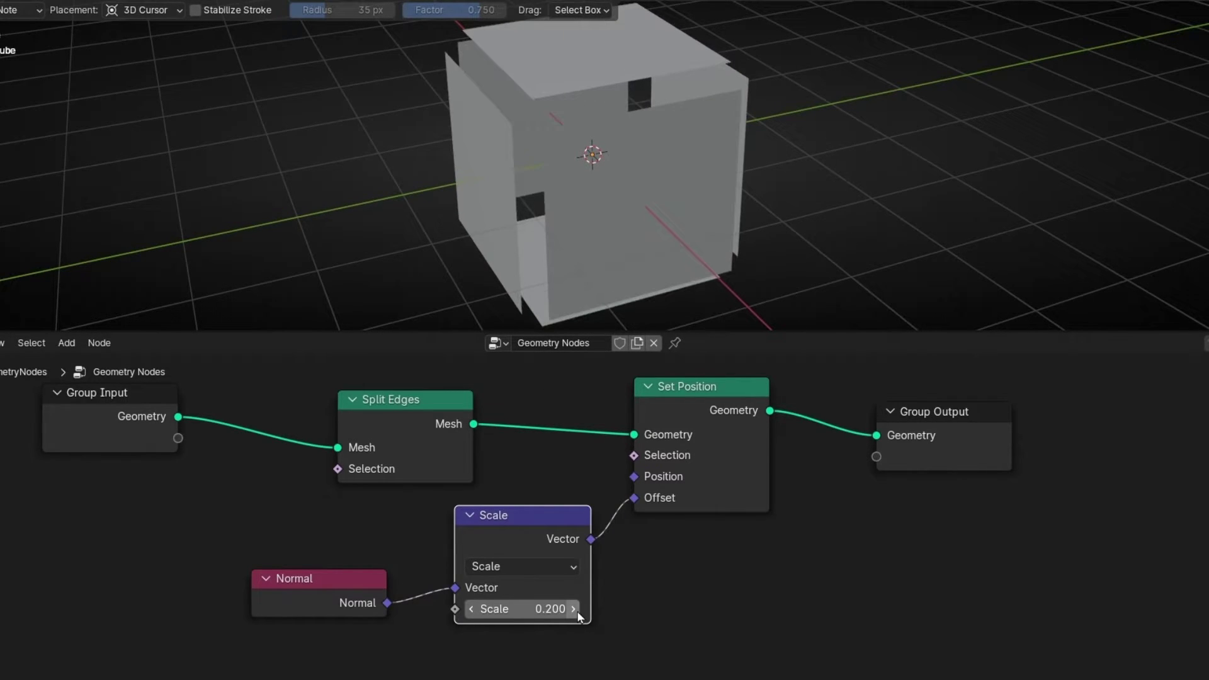
click(578, 614)
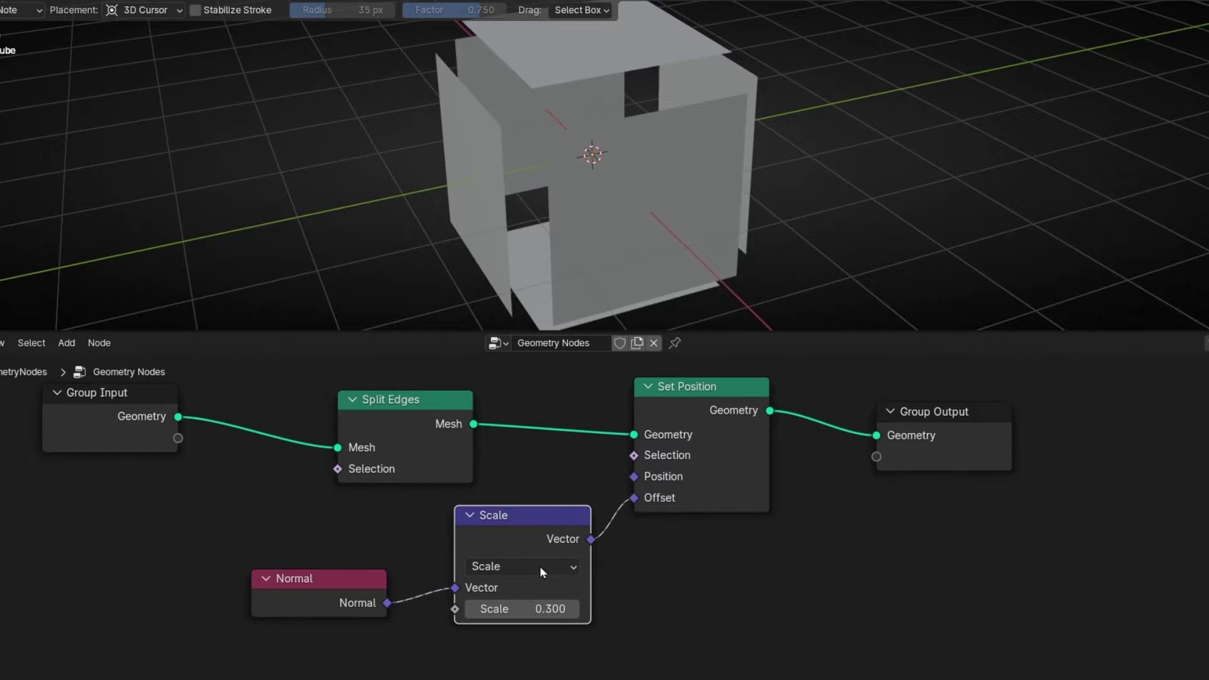
drag(535, 609, 596, 662)
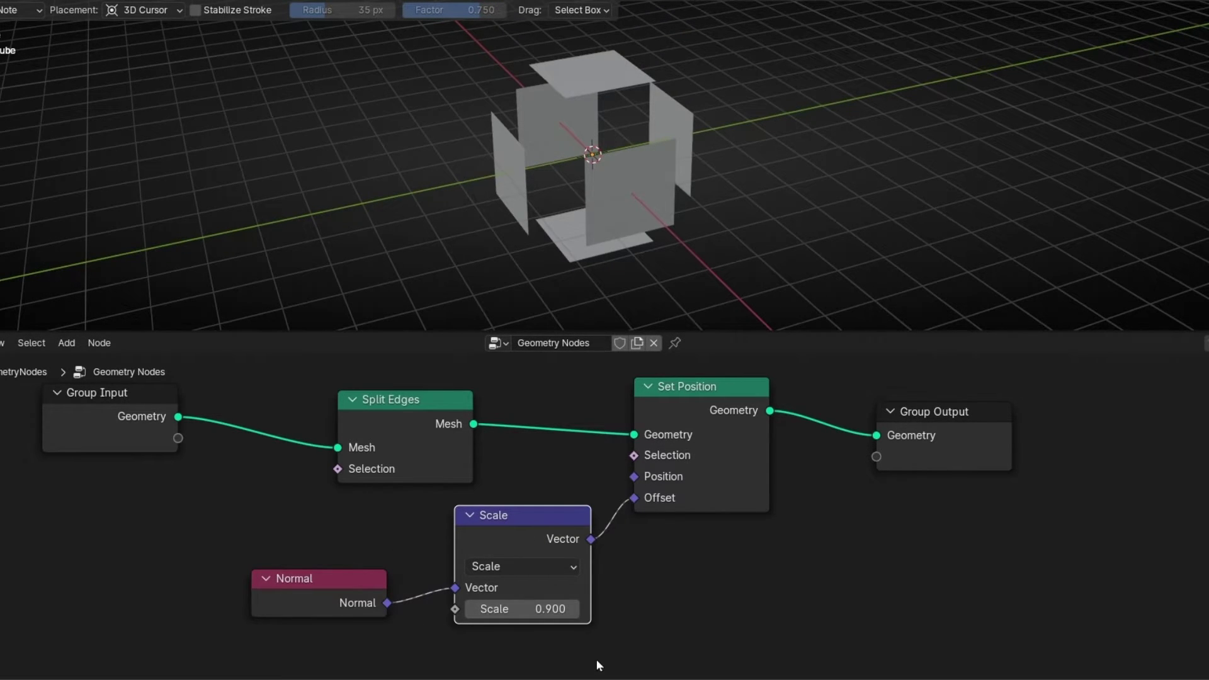
click(576, 609)
click(575, 609)
click(575, 610)
click(576, 610)
click(576, 609)
click(576, 610)
click(576, 610)
click(575, 610)
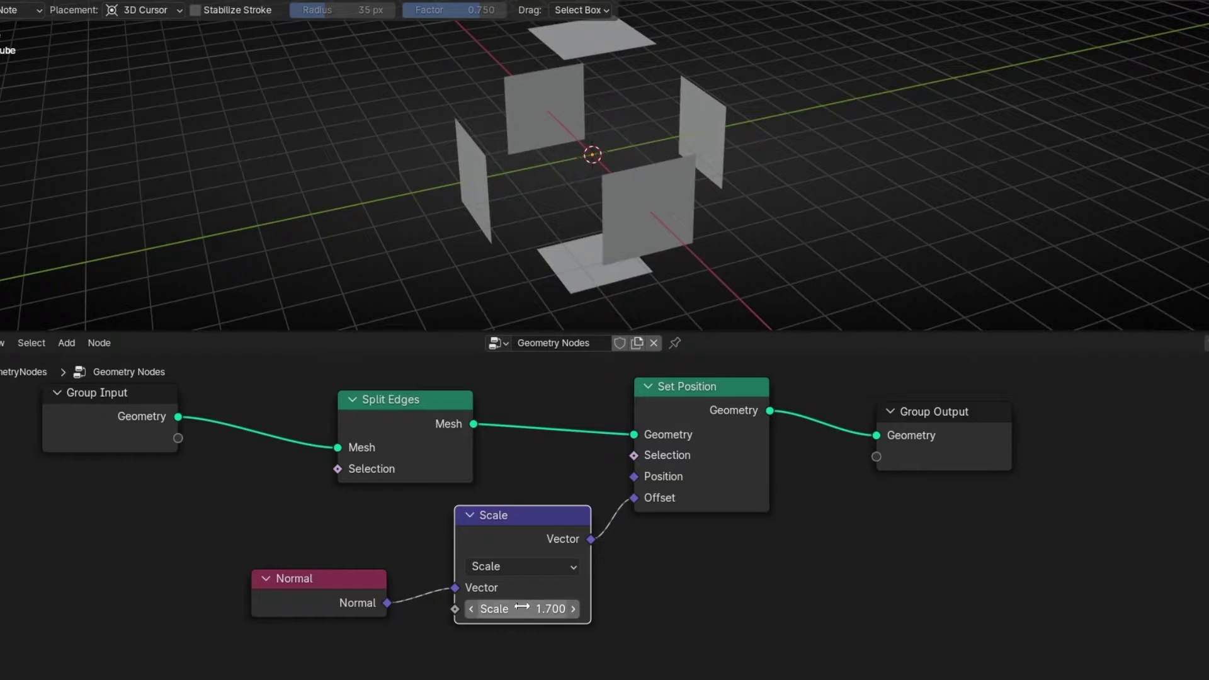
drag(522, 606, 690, 606)
Step: Keyframe Scale at 14.800 on frame 1, enlarge the timeline, and move to frame 50
right_click(522, 608)
click(465, 555)
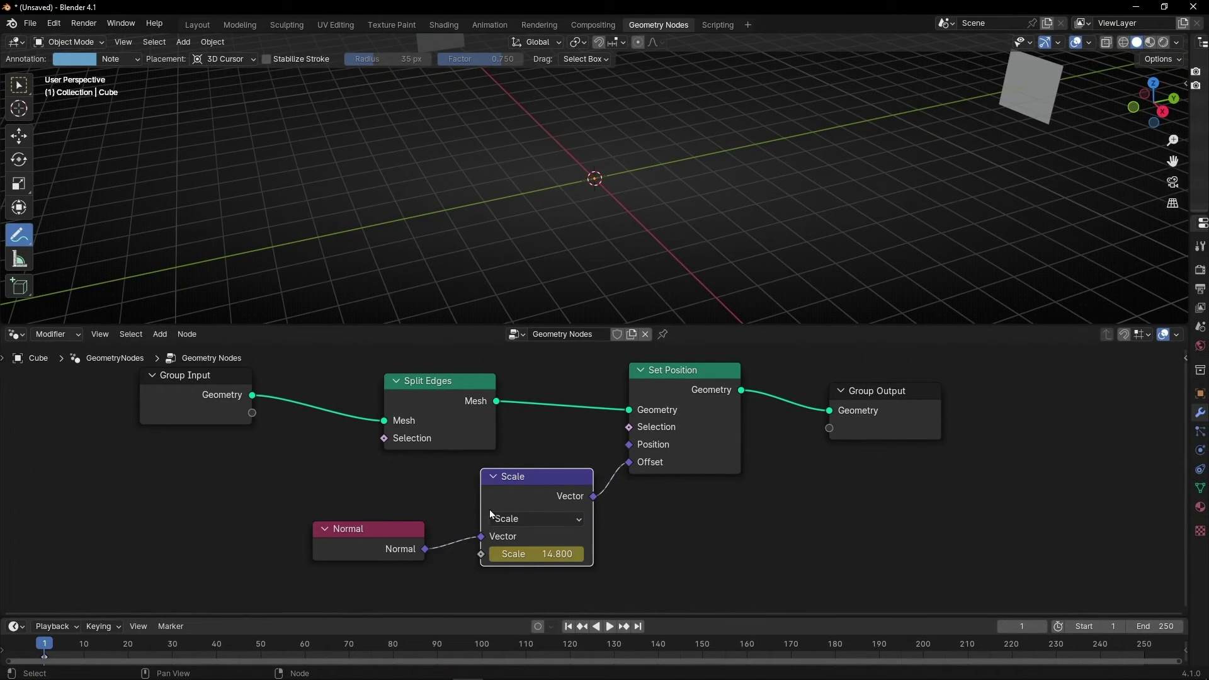
drag(380, 614, 379, 496)
click(253, 529)
key(space)
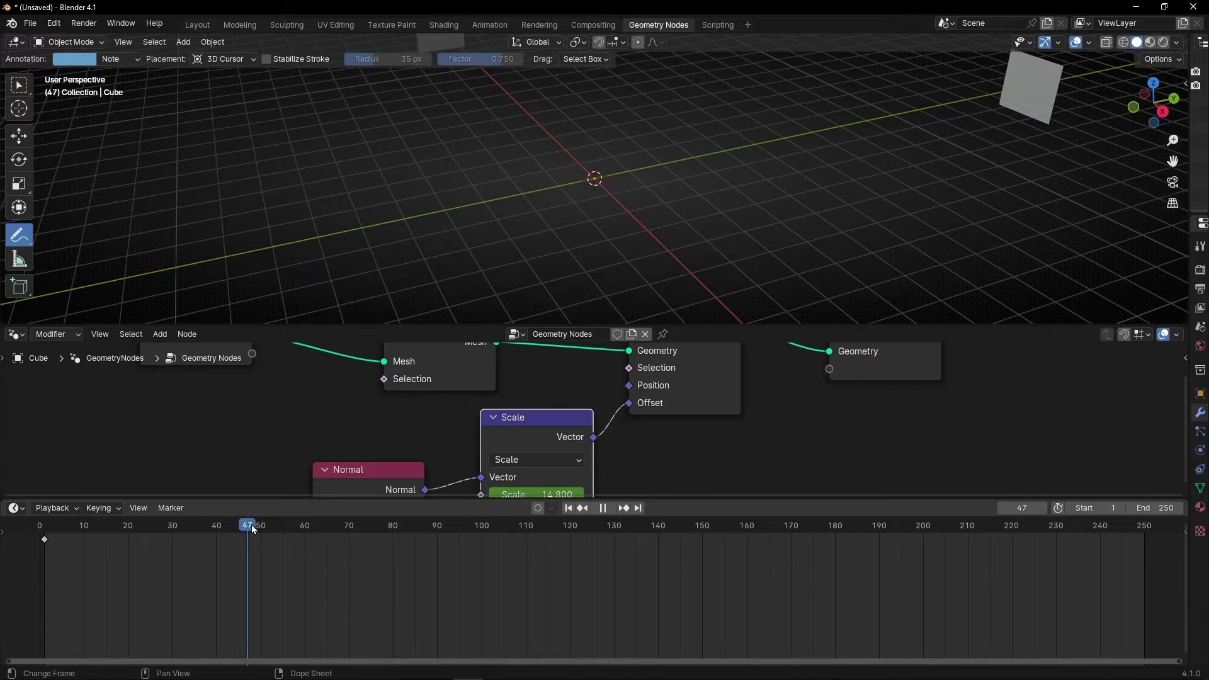
drag(252, 529, 263, 529)
shift+scroll(510, 436, down, 3)
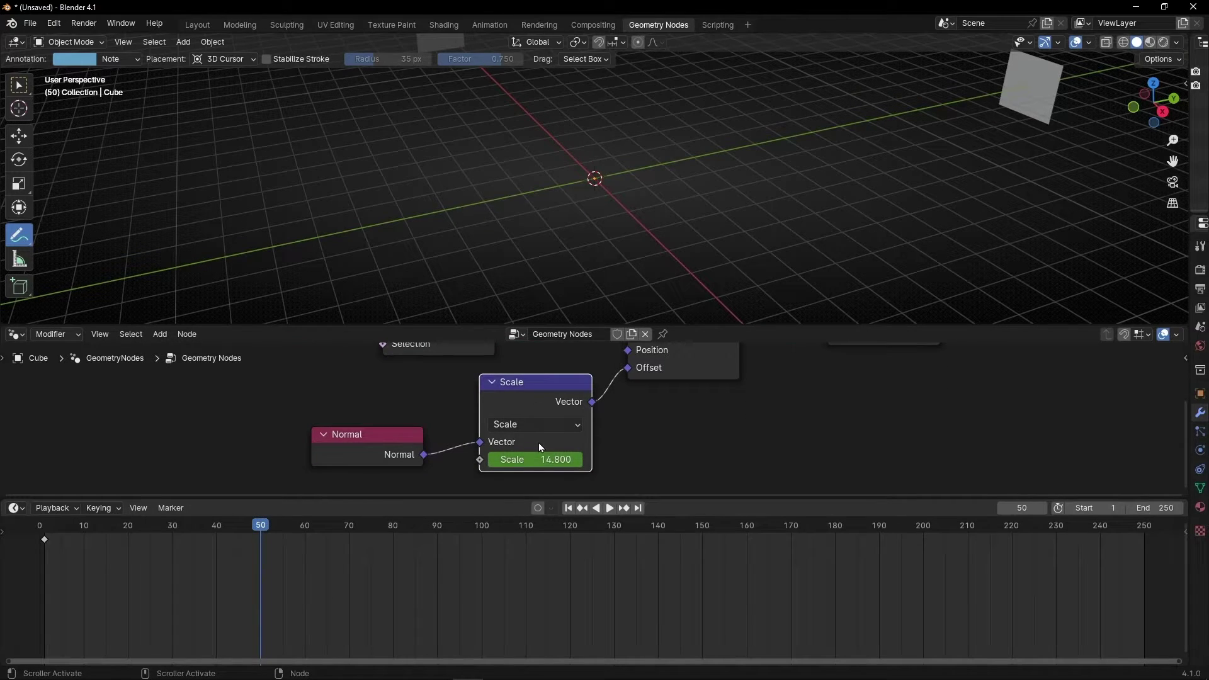
Step: Set Scale to 0 and keyframe it at frame 50
click(538, 459)
key(Return)
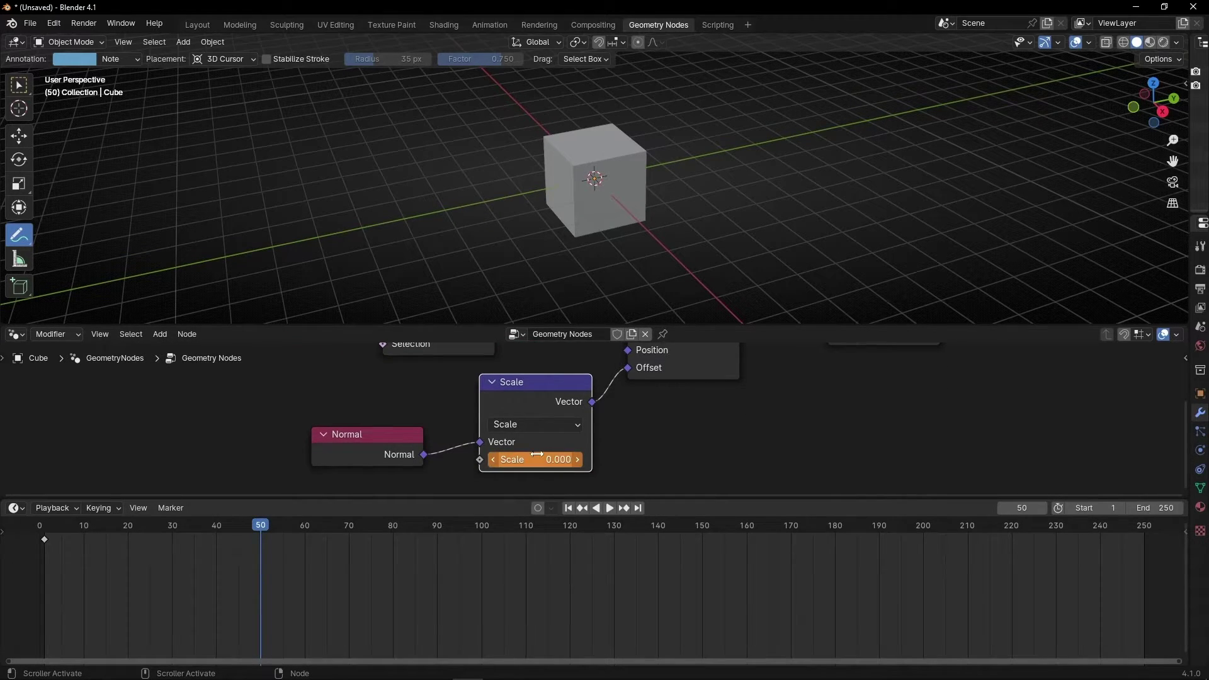
right_click(536, 454)
click(536, 454)
Step: Set the end frame to 60 and play the animation from frame 1
click(1165, 508)
text(60)
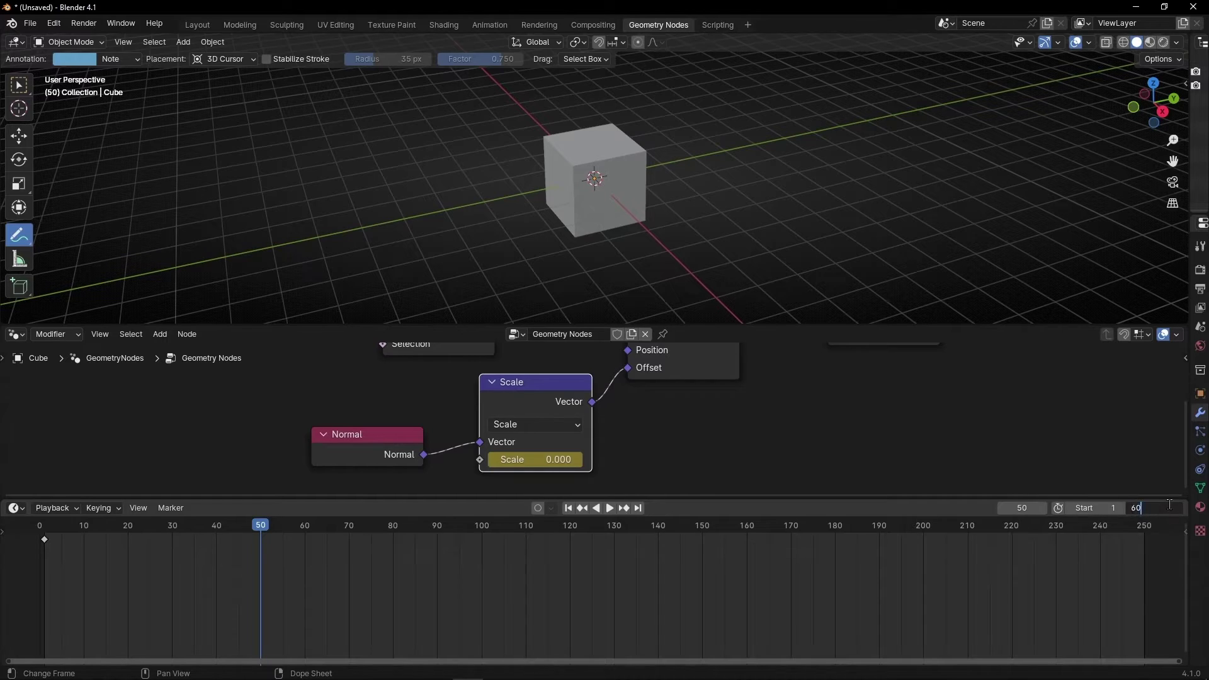
key(Return)
click(568, 508)
key(space)
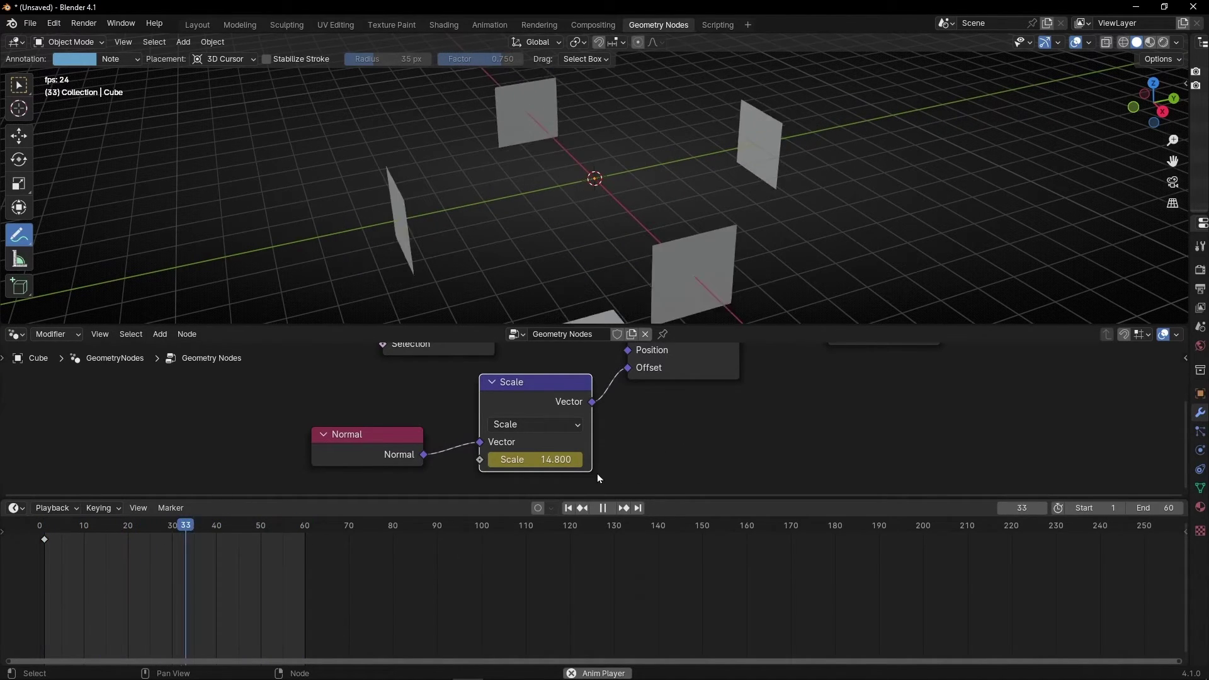
Step: Stop playback and keyframe Scale at 0 on frame 1
key(space)
click(568, 507)
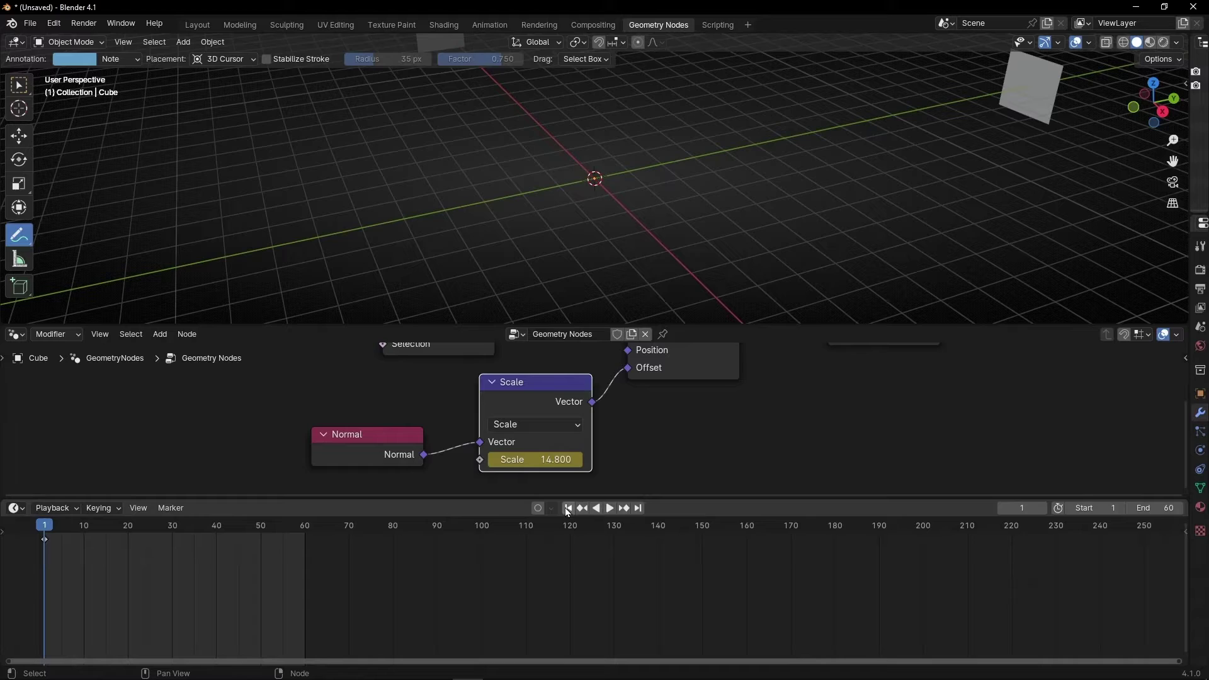
click(542, 460)
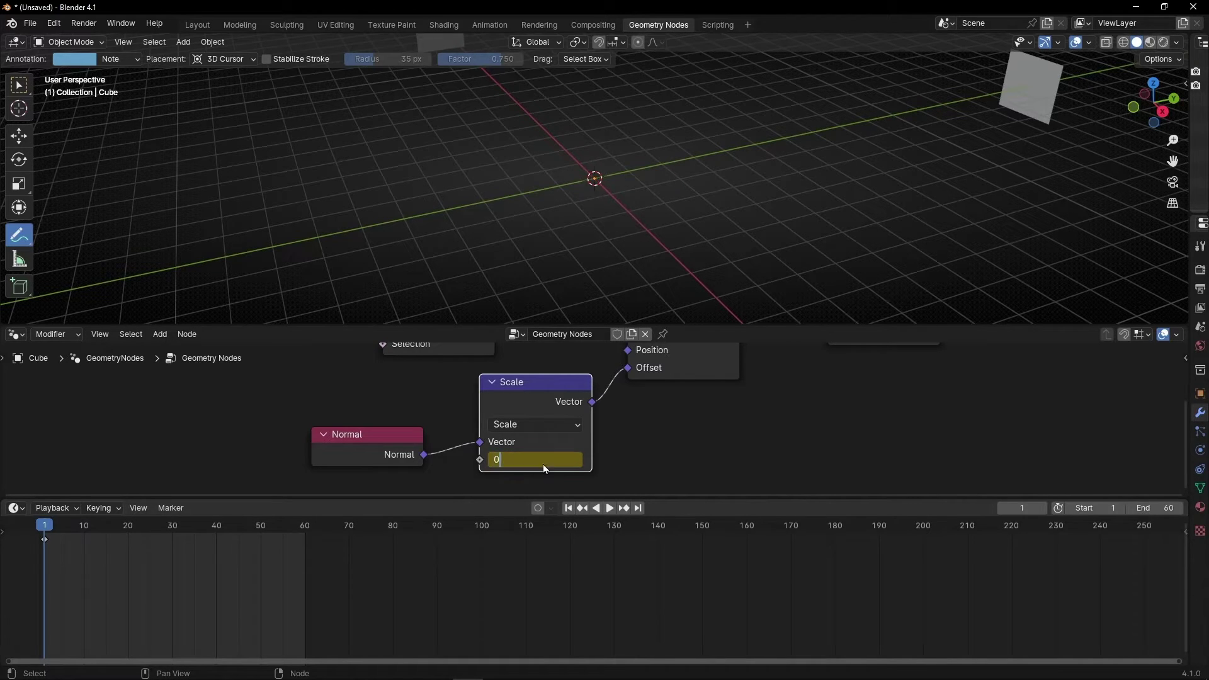
text(0)
key(Return)
right_click(542, 464)
click(540, 462)
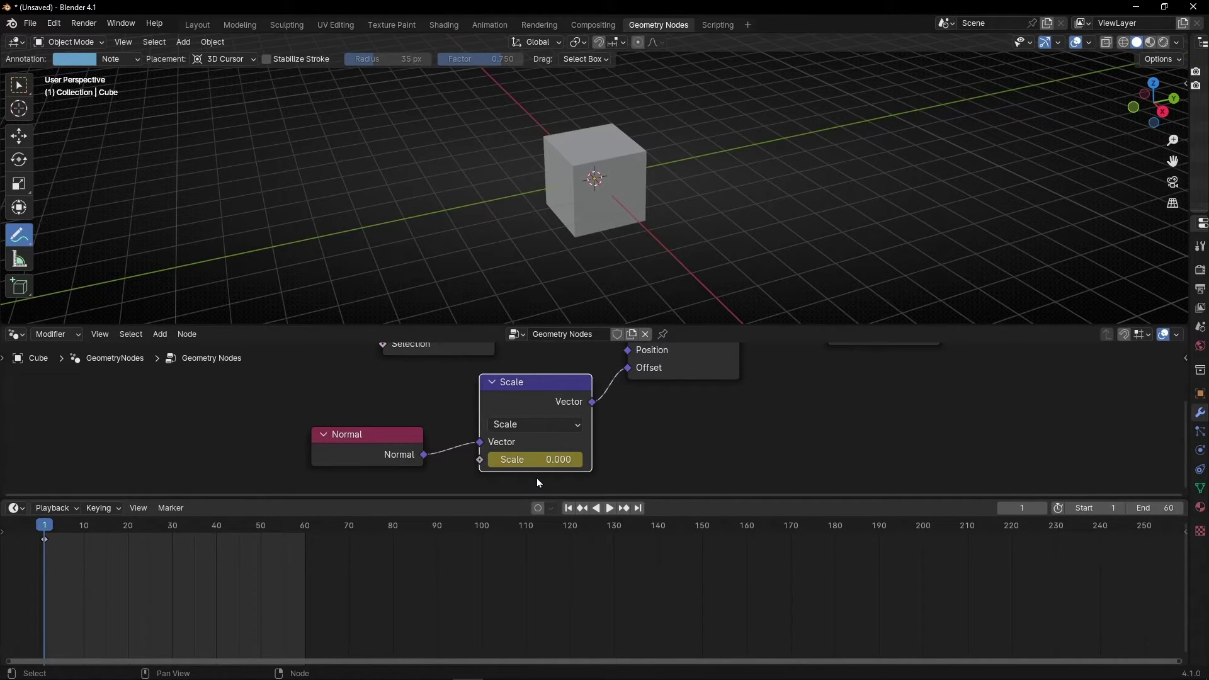
Step: Reselect the cube and replace the frame-50 keyframe with Scale raised to 2.500
click(26, 79)
click(592, 192)
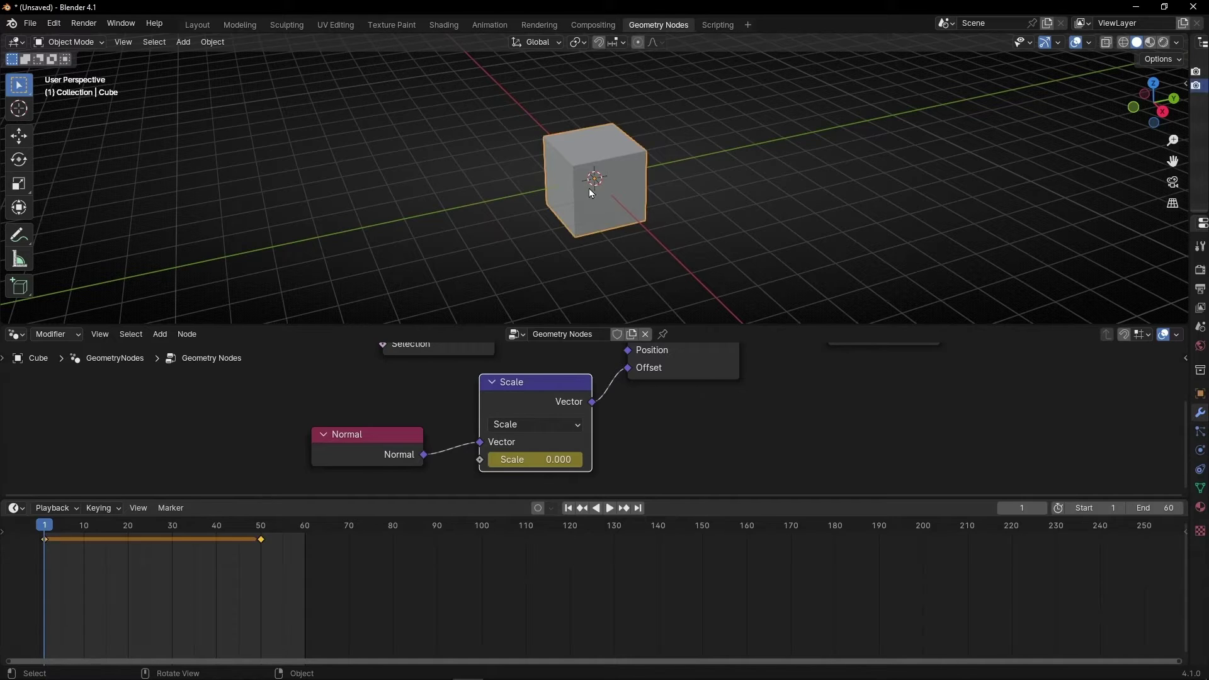
click(625, 509)
mouse_move(538, 460)
mouse_down()
mouse_move(605, 460)
mouse_move(523, 460)
mouse_up()
right_click(523, 460)
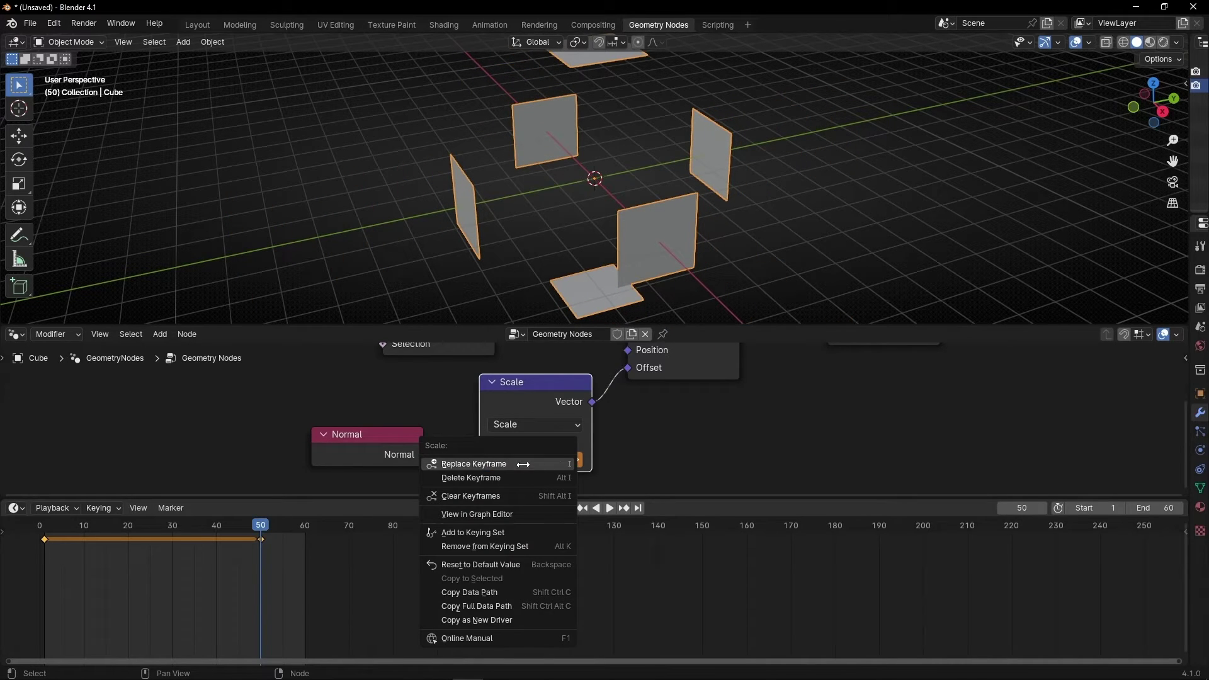
click(523, 464)
Step: Return to frame 1, orbit slightly, and play the burst animation
click(568, 508)
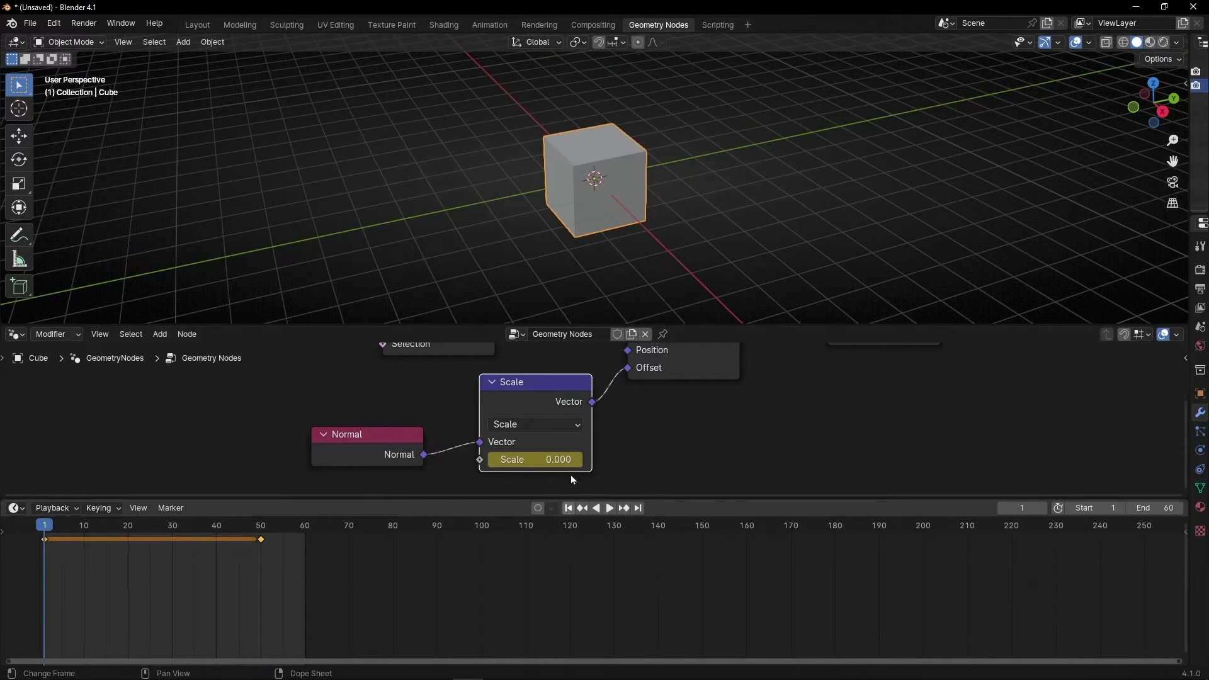
middle_drag(689, 227, 985, 219)
key(space)
key(space)
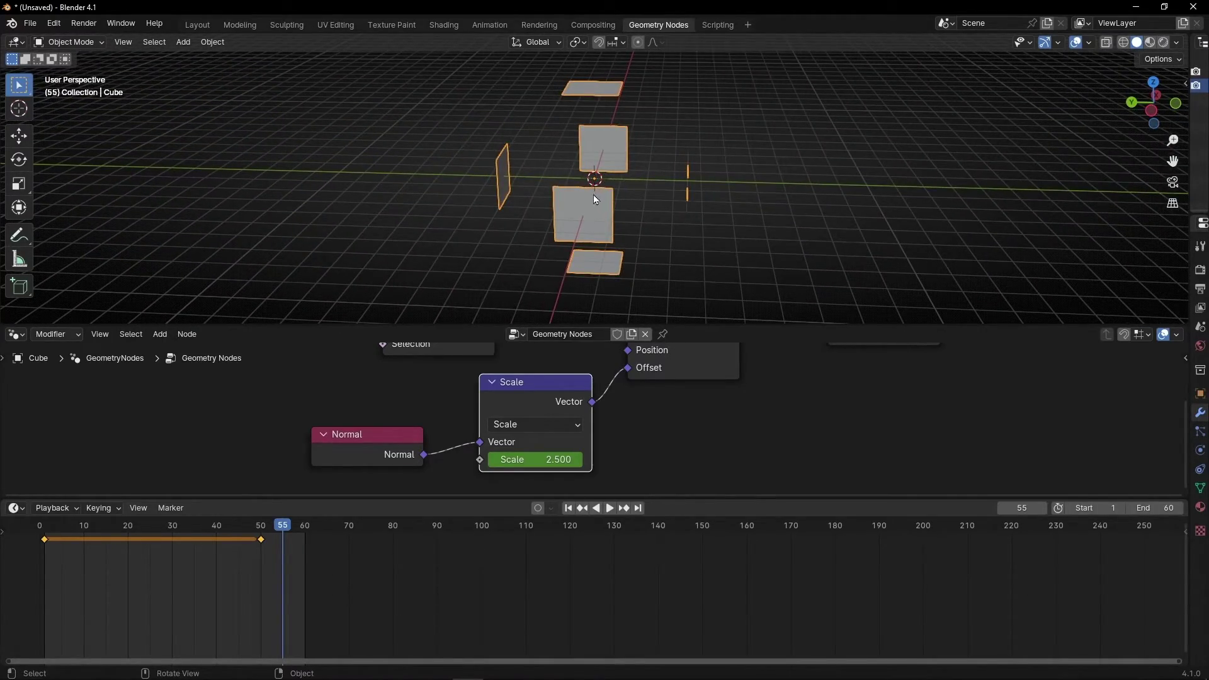
middle_drag(810, 240, 693, 284)
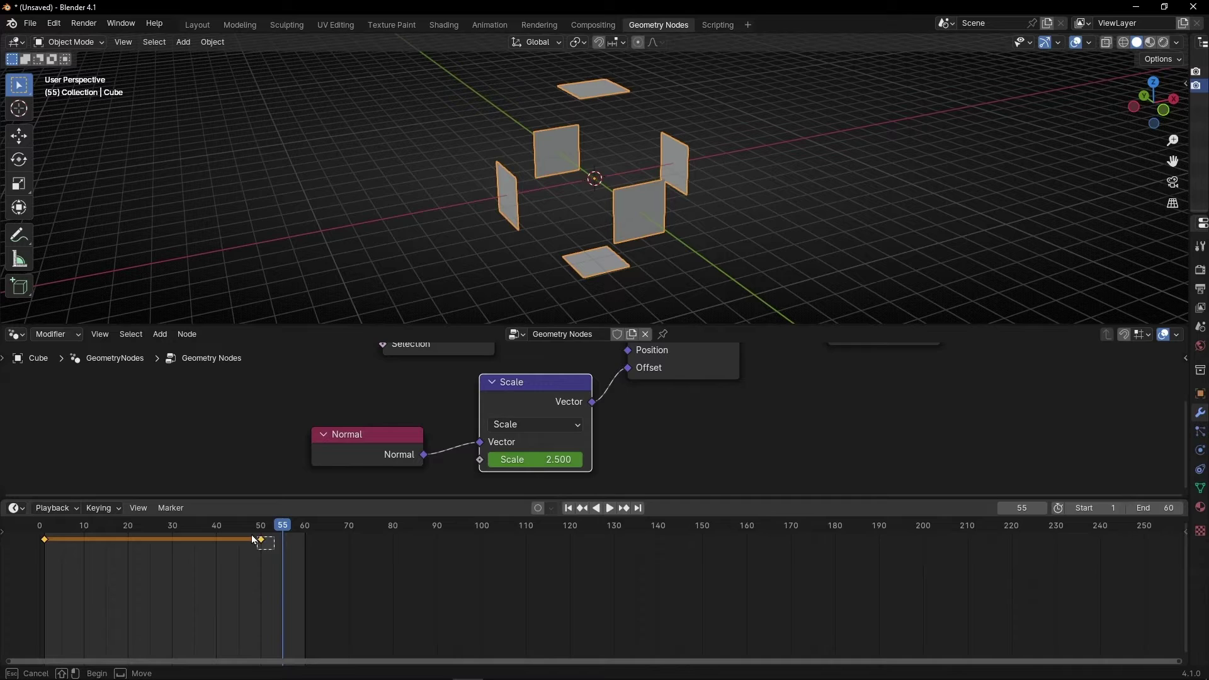
Step: Duplicate the frame-50 key to frame 79 and paste the starting key at frame 130
drag(283, 526, 614, 528)
key(i)
key(b)
drag(45, 551, 126, 554)
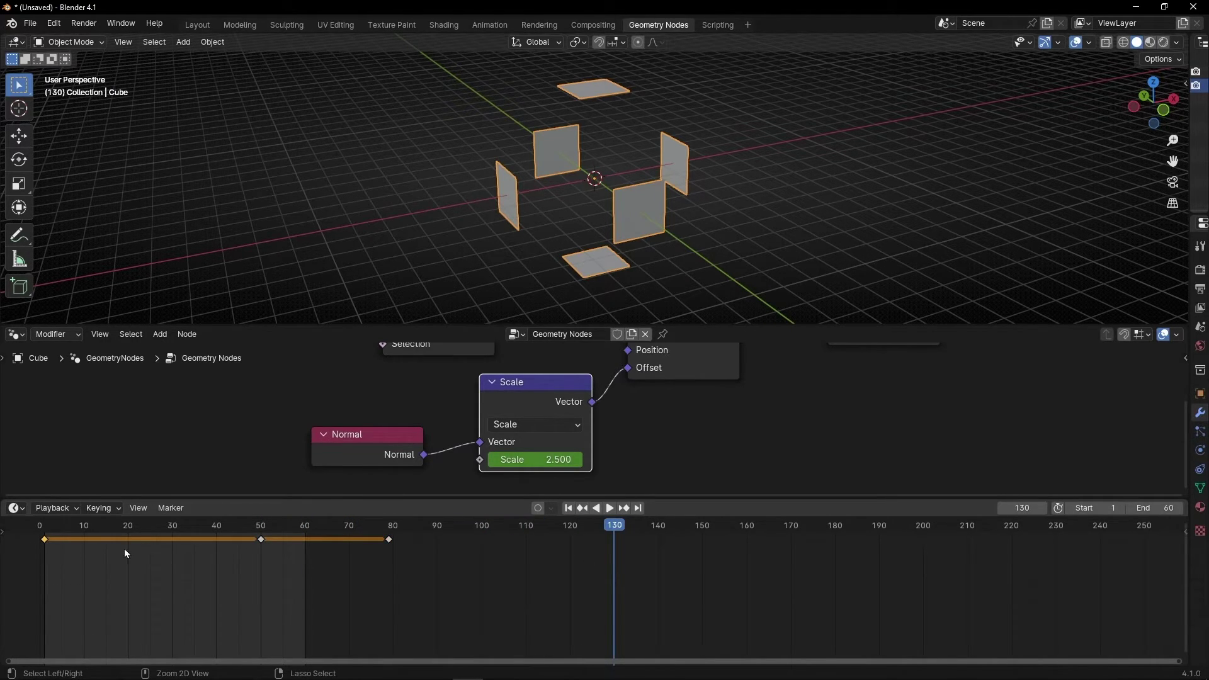
key(ctrl+v)
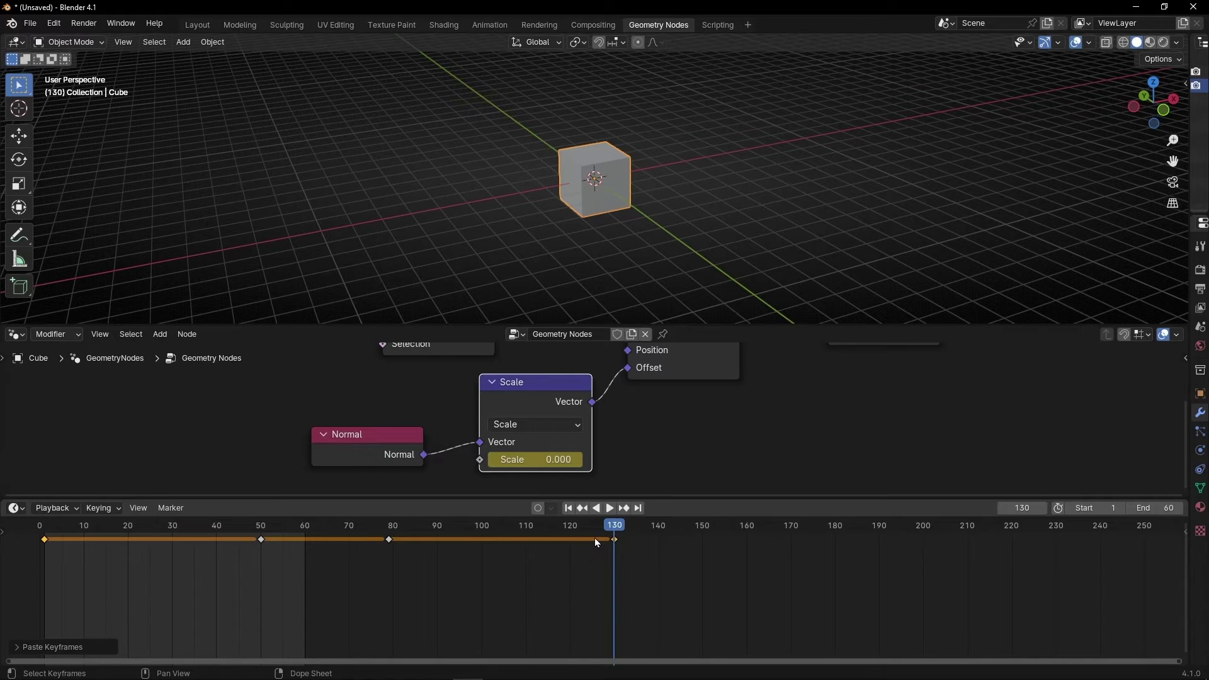
key(Right)
key(Right)
key(Right)
key(Right)
key(Right)
key(Right)
key(Right)
key(Right)
key(Right)
key(Right)
key(Right)
key(Right)
key(Right)
key(Right)
key(Right)
key(Right)
key(Right)
key(Right)
key(Right)
key(Right)
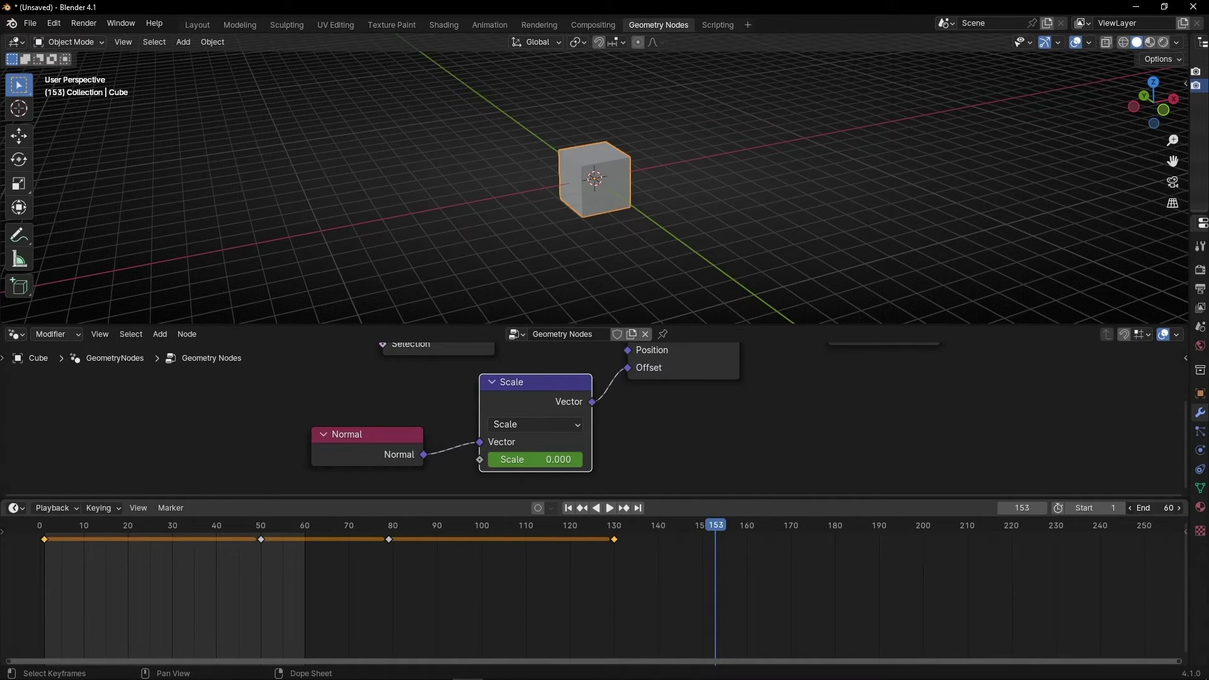
Step: Set the end frame to 150 and play the animation from frame 1
click(1162, 510)
text(150)
key(Return)
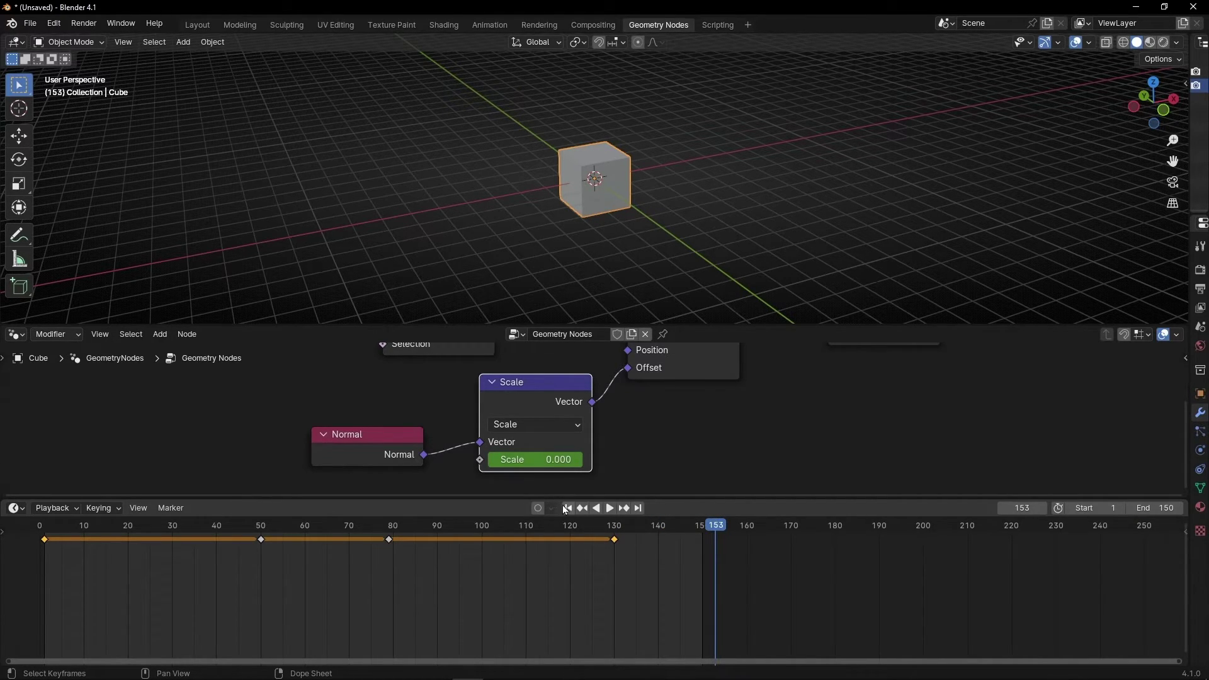
click(567, 508)
key(space)
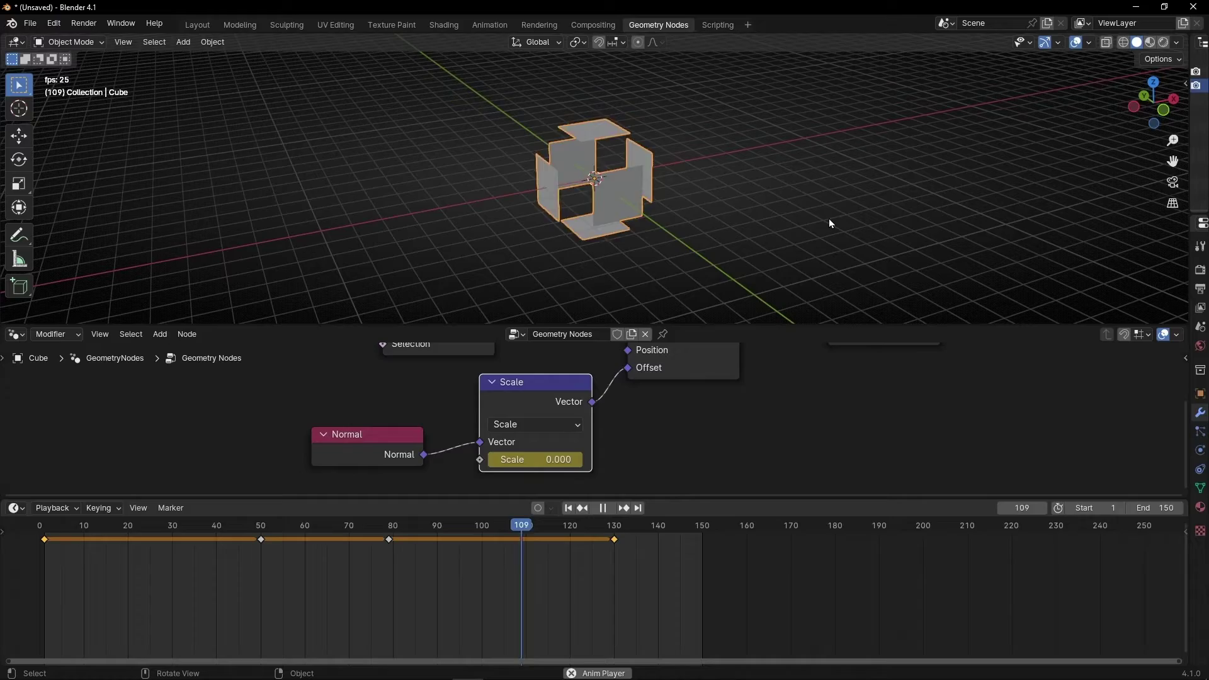
middle_drag(821, 221, 656, 225)
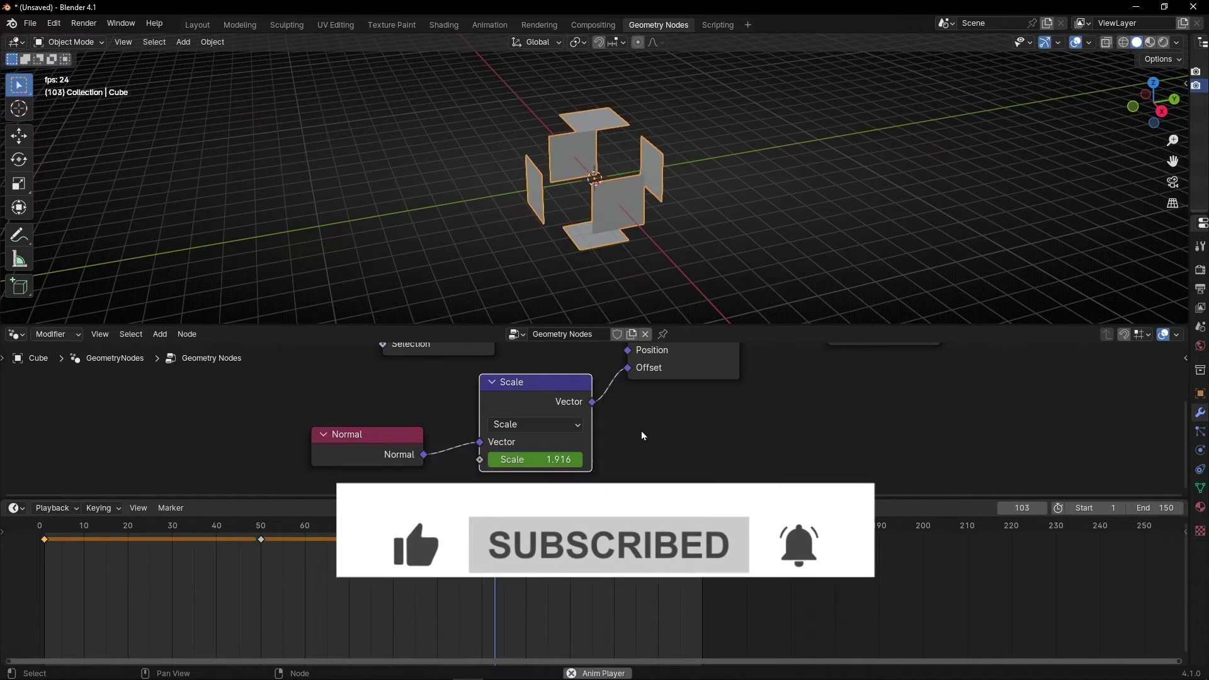
Step: Enlarge the node editor and add a Suzanne monkey mesh to the scene
drag(672, 500, 627, 583)
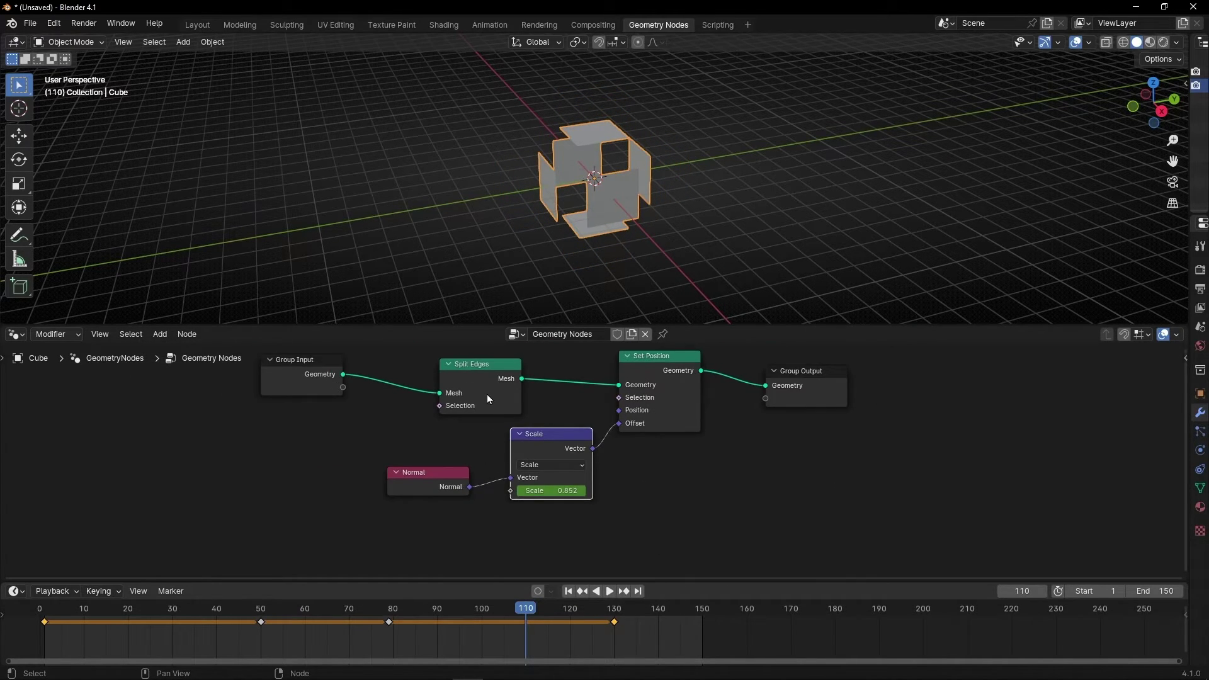
middle_drag(488, 399, 533, 478)
click(184, 43)
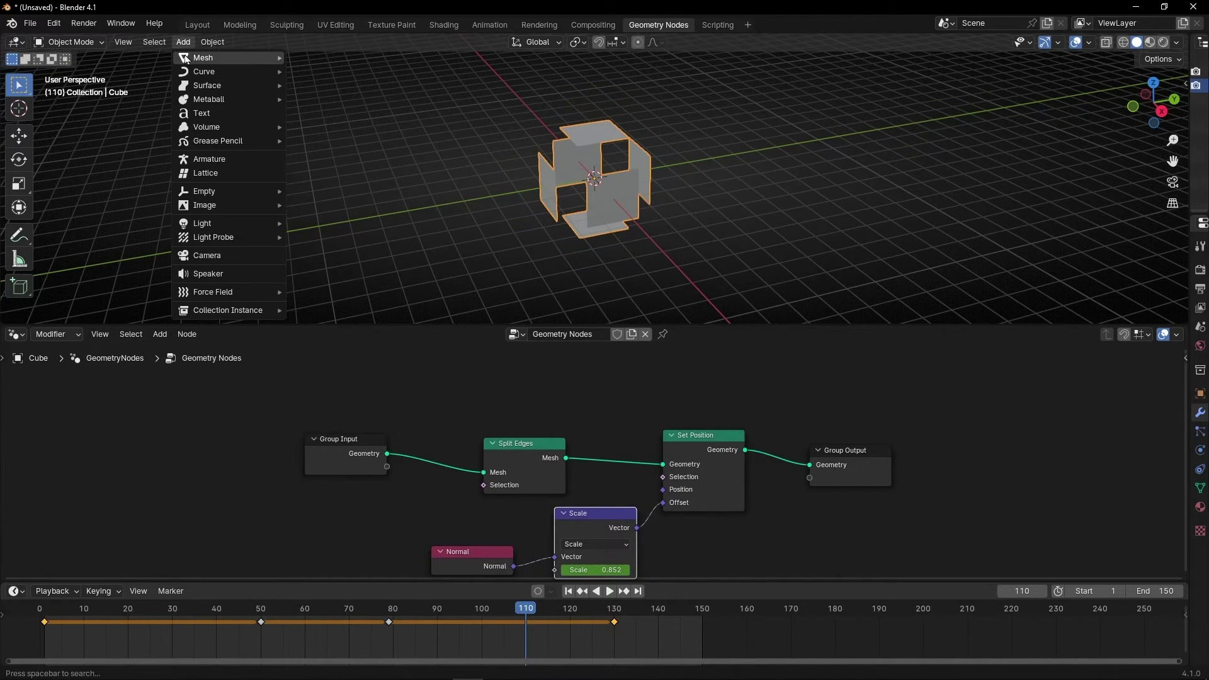
mouse_move(186, 58)
click(324, 188)
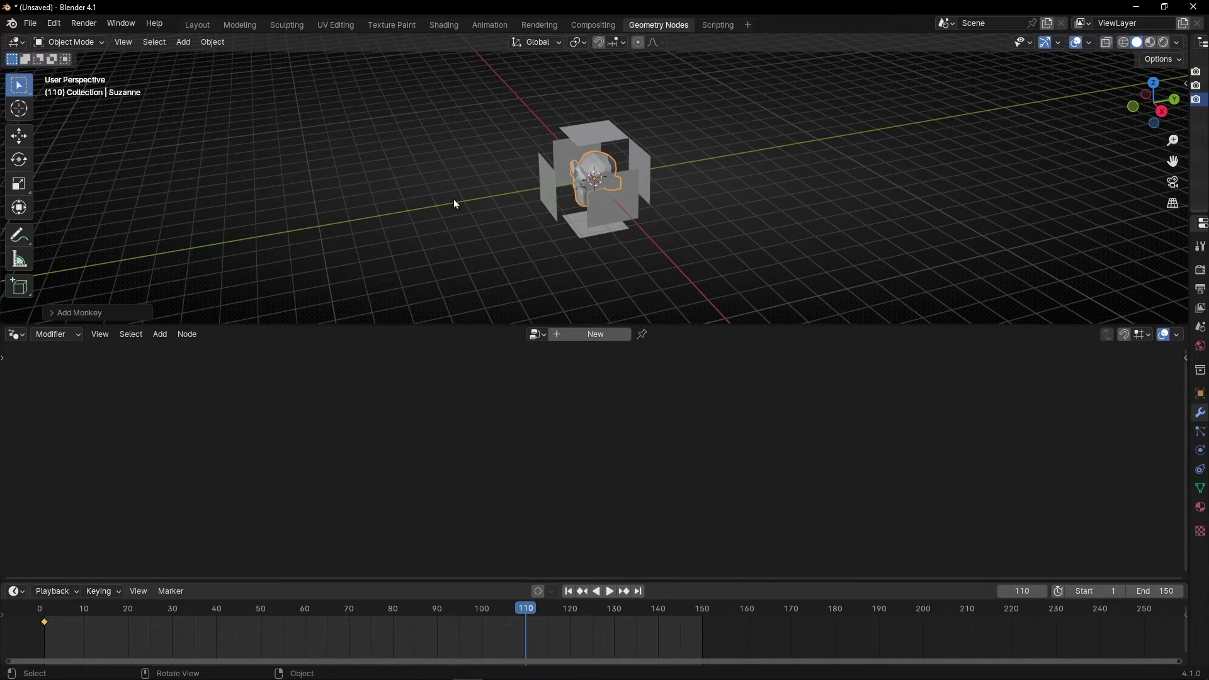
Step: Make the Cube active and drag Suzanne from the Outliner in as an Object Info node
drag(1189, 140, 1050, 141)
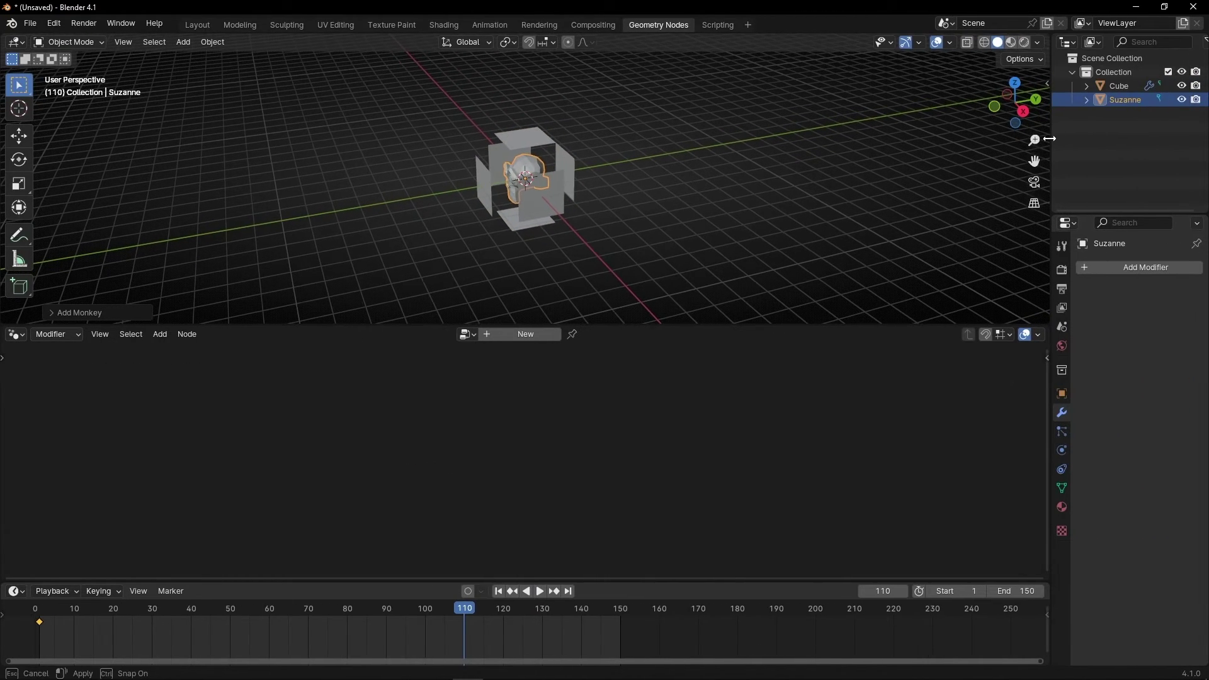
click(1120, 86)
mouse_move(1127, 100)
mouse_down()
mouse_move(904, 200)
mouse_move(221, 407)
mouse_up()
click(306, 450)
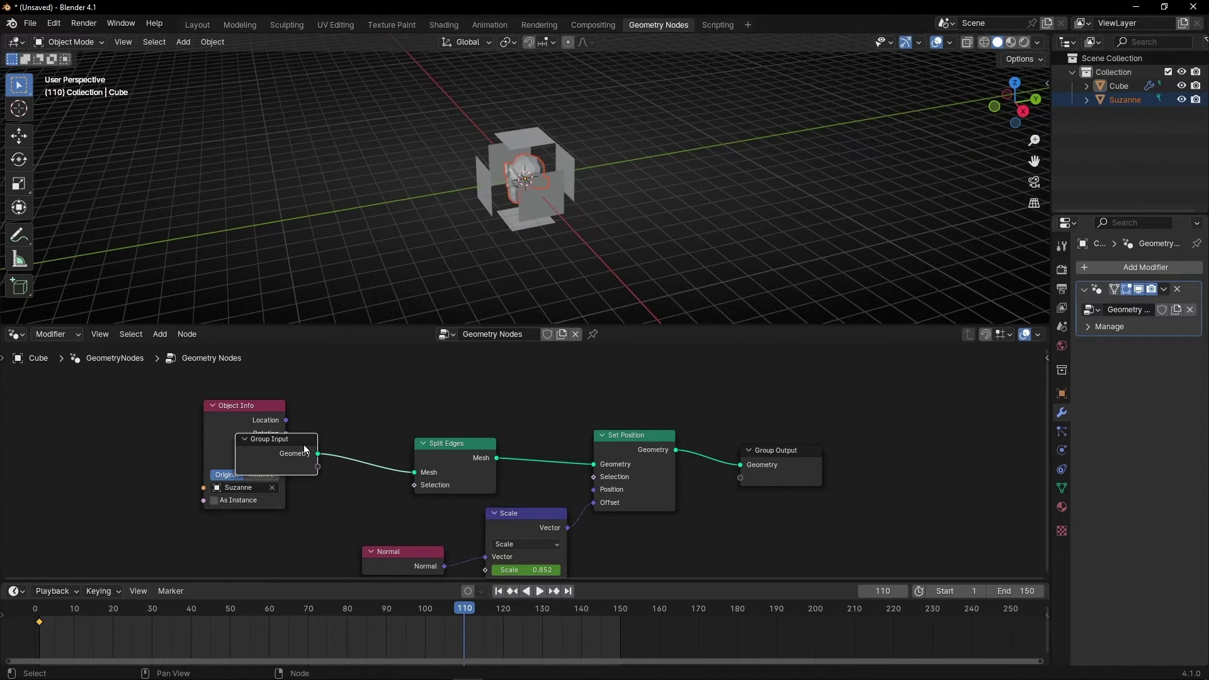
Step: Replace Group Input with Suzanne's Object Info geometry into Split Edges and hide the original Suzanne
key(x)
drag(286, 460, 414, 472)
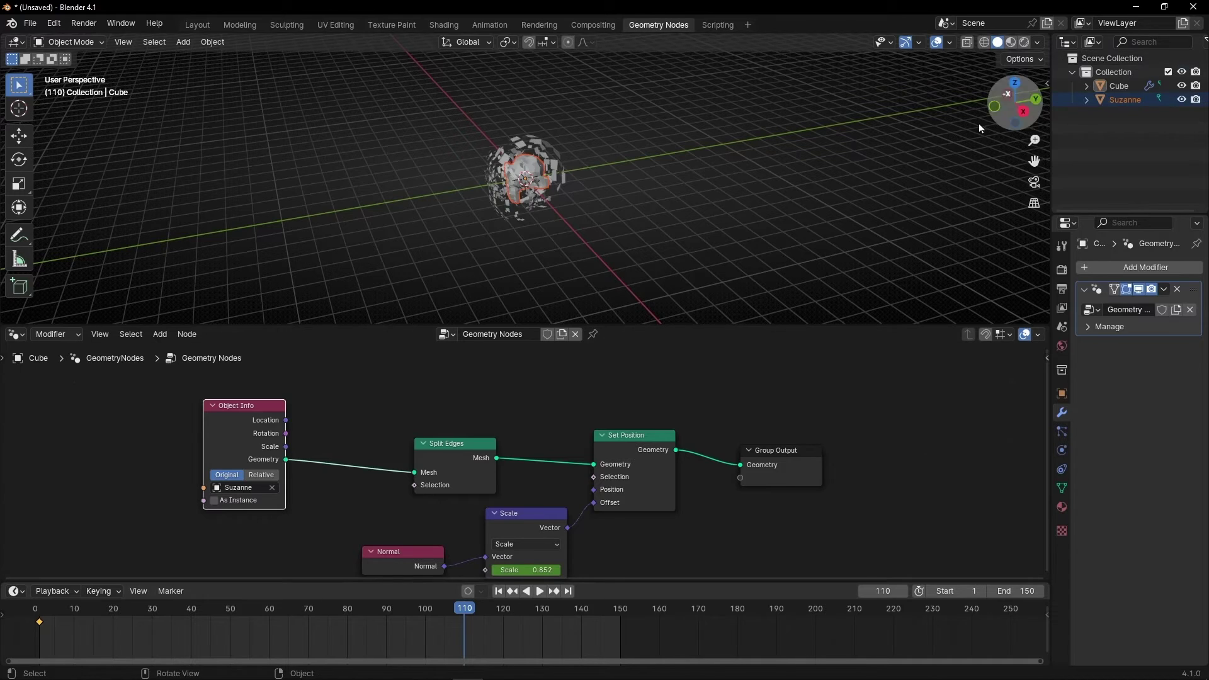
click(1182, 100)
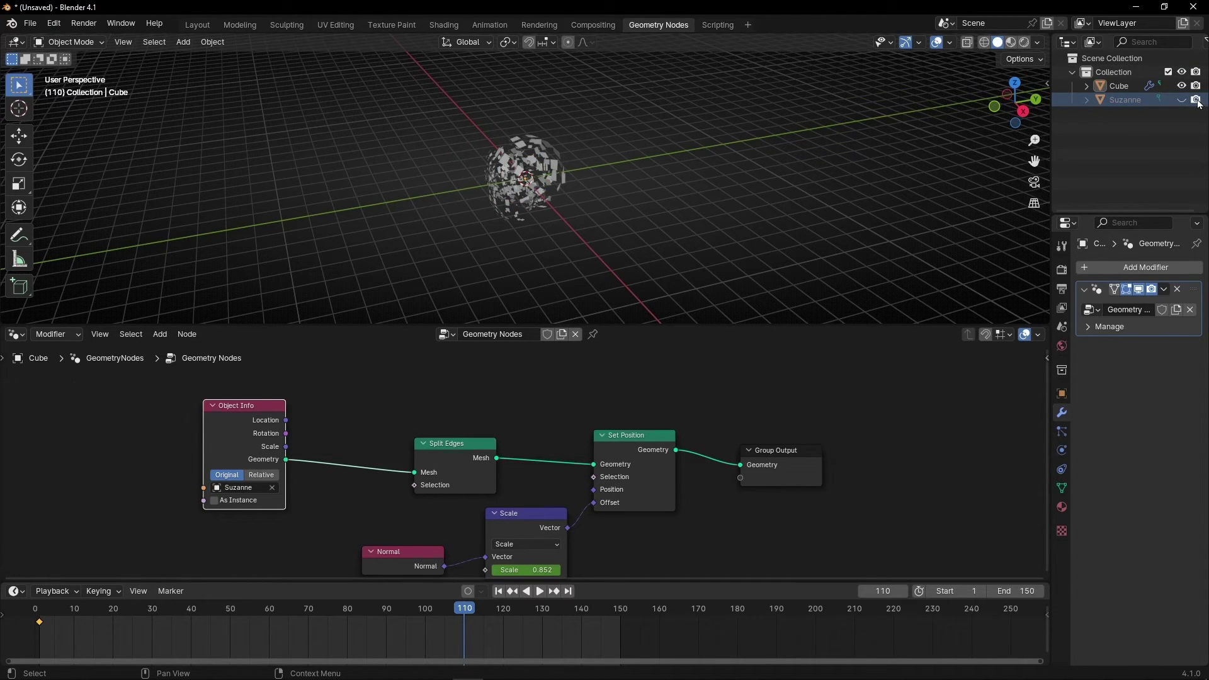
click(1196, 101)
drag(1050, 163, 1190, 163)
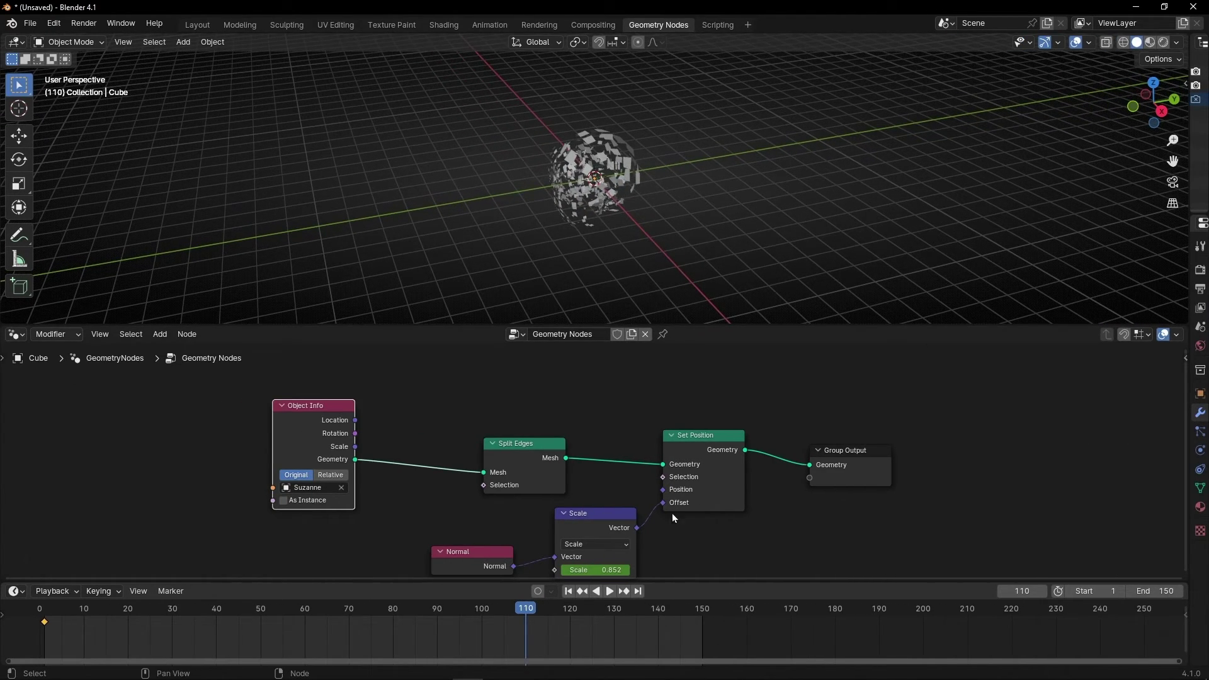
Step: From frame 1, hide overlays, maximize the viewport, and play the exploding monkey
click(568, 590)
scroll(607, 191, up, 6)
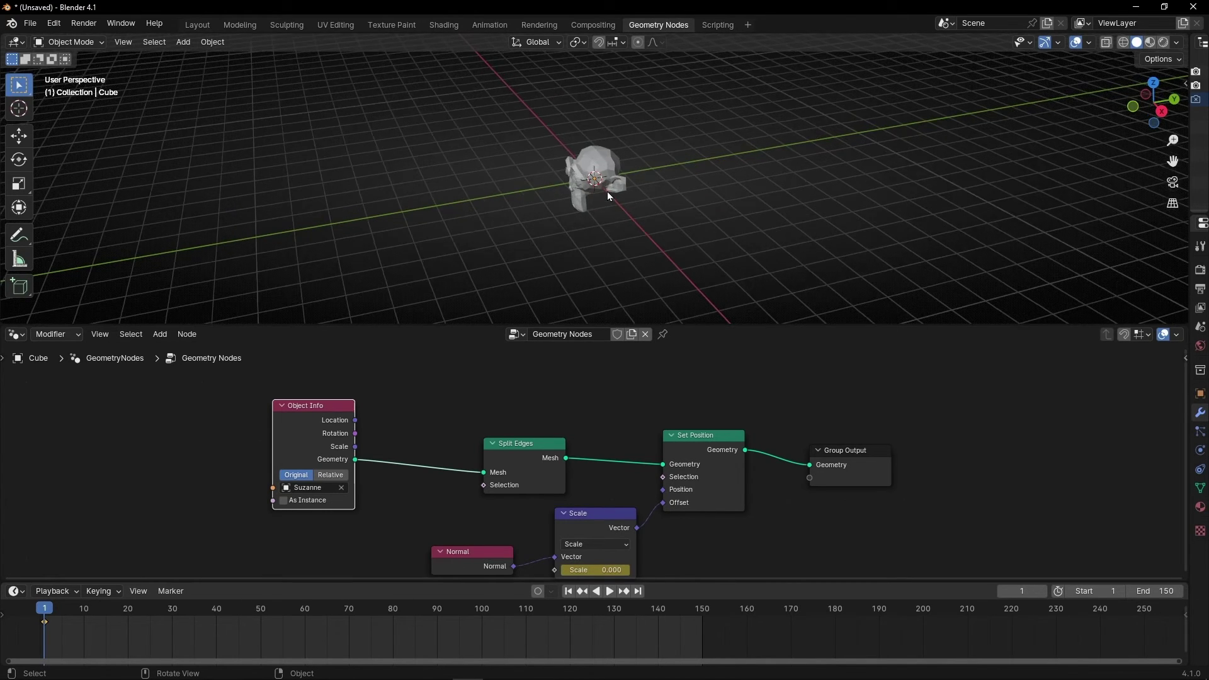
scroll(588, 197, down, 4)
middle_drag(588, 197, 723, 188)
click(1078, 43)
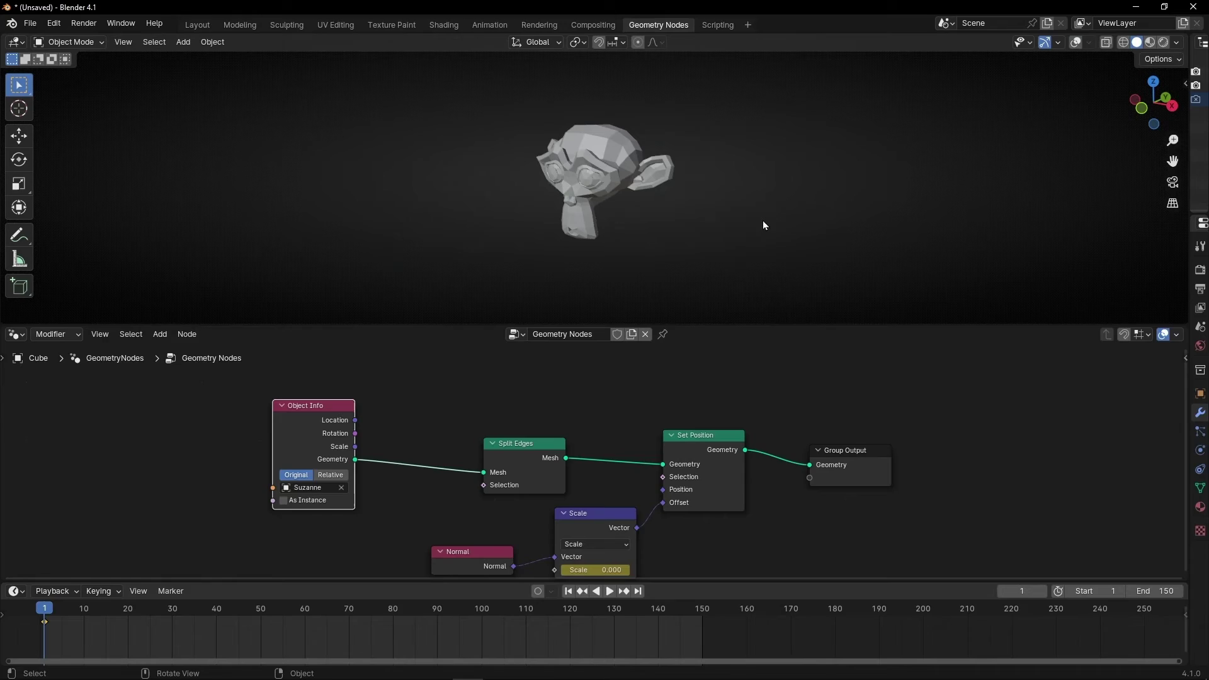
key(ctrl+space)
key(space)
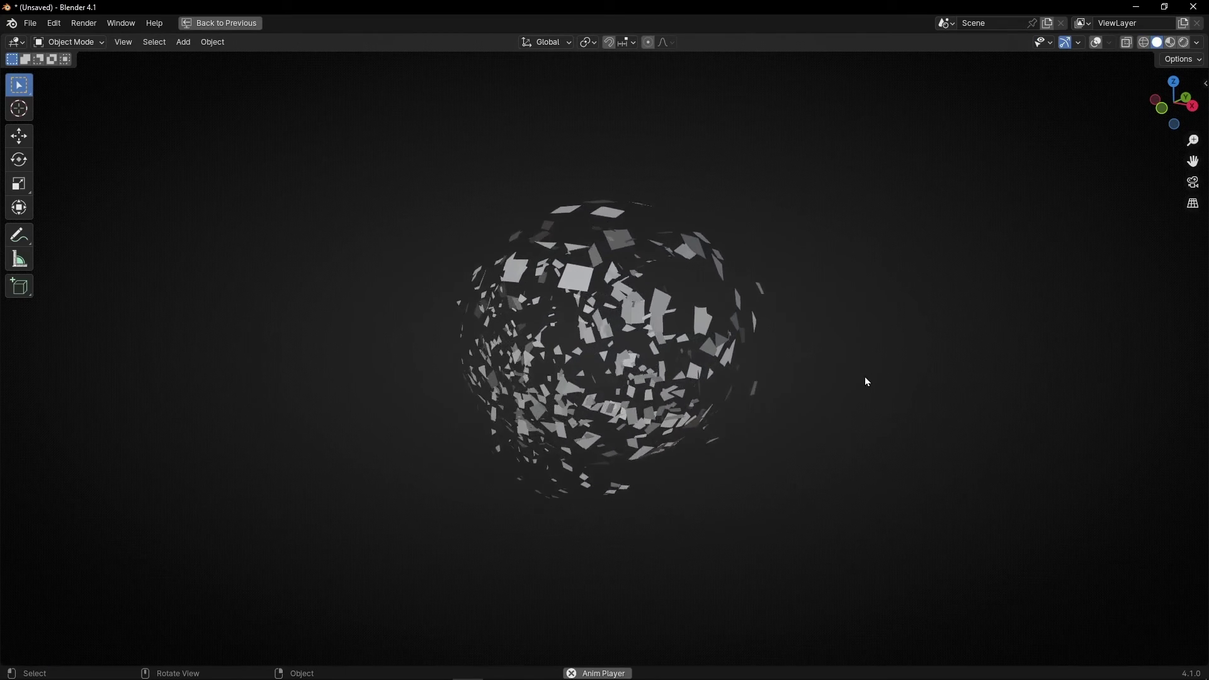